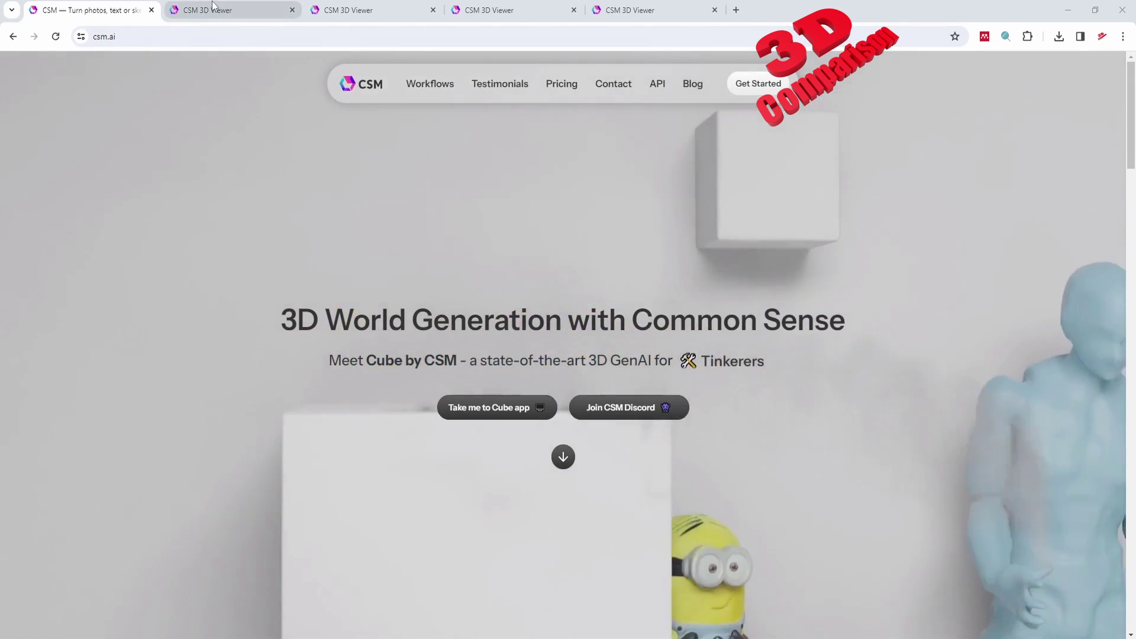
# Switch to the CSM 3D Viewer tab showing the Cube home dashboard.
pyautogui.click(228, 11)
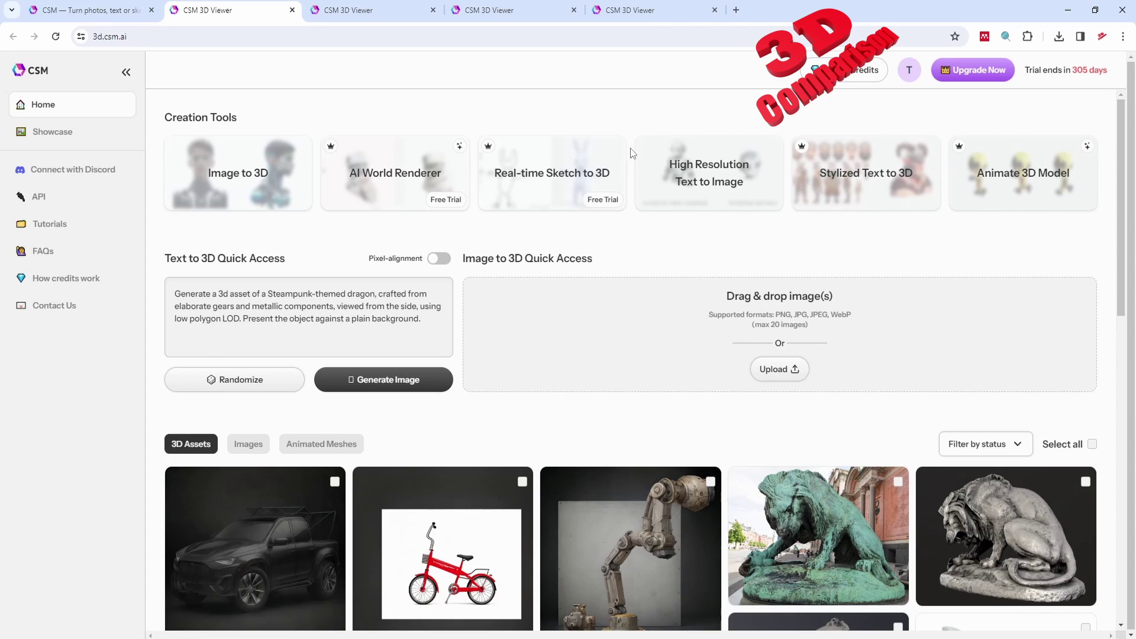
# Open the dog-headed warrior model from Showcase's Editor's Pick.
pyautogui.click(62, 135)
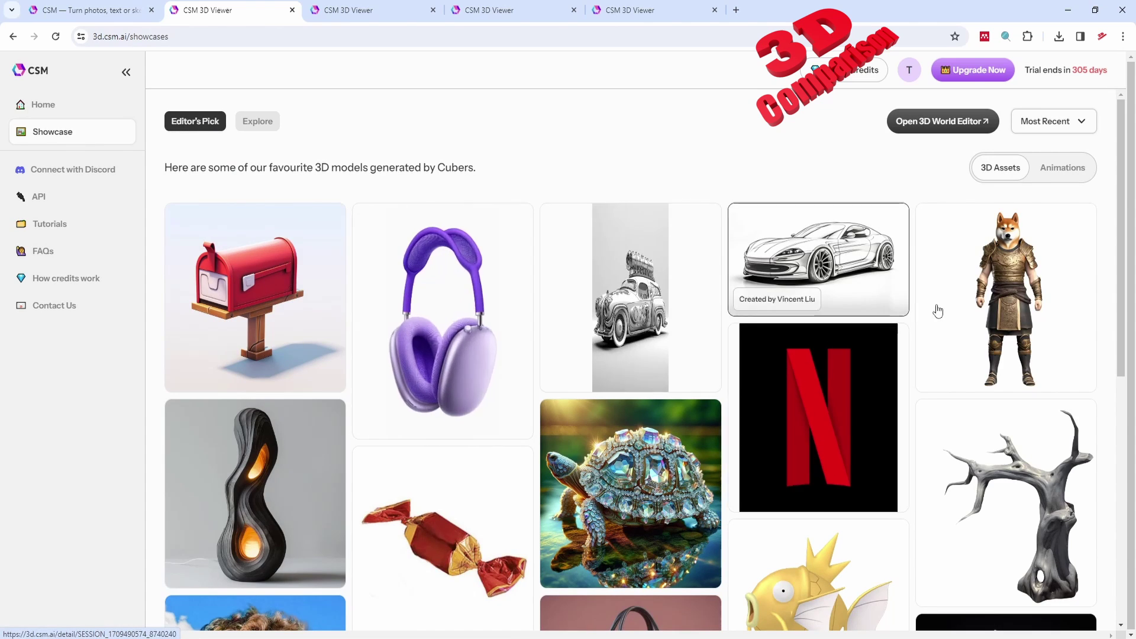
pyautogui.click(1005, 276)
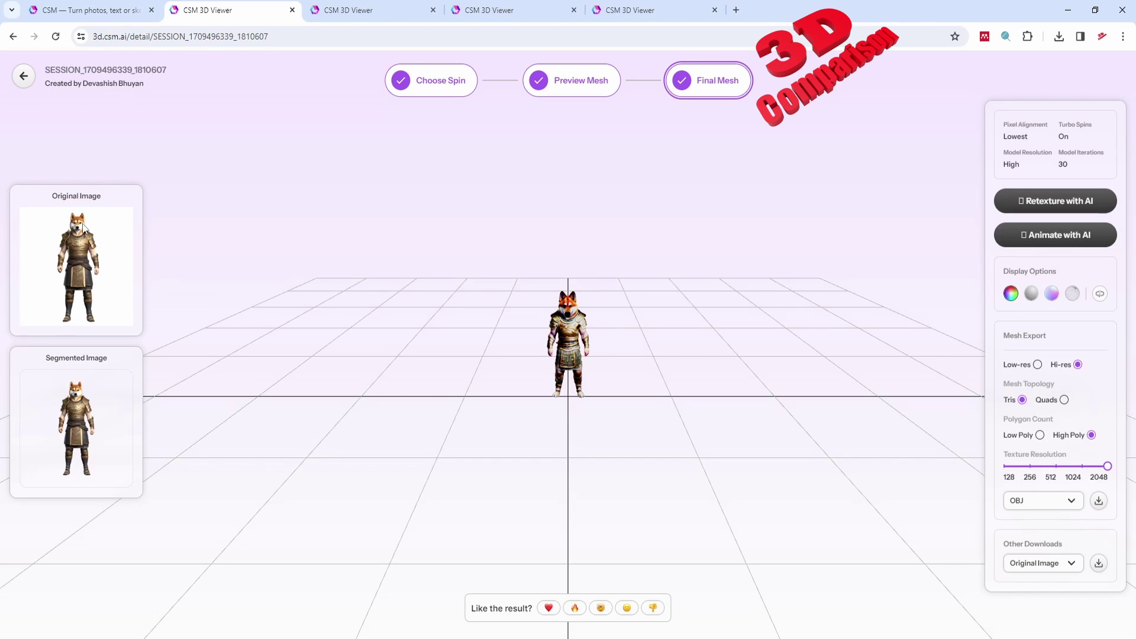
pyautogui.scroll(5, 693, 388)
pyautogui.moveTo(692, 383); pyautogui.dragTo(769, 310)
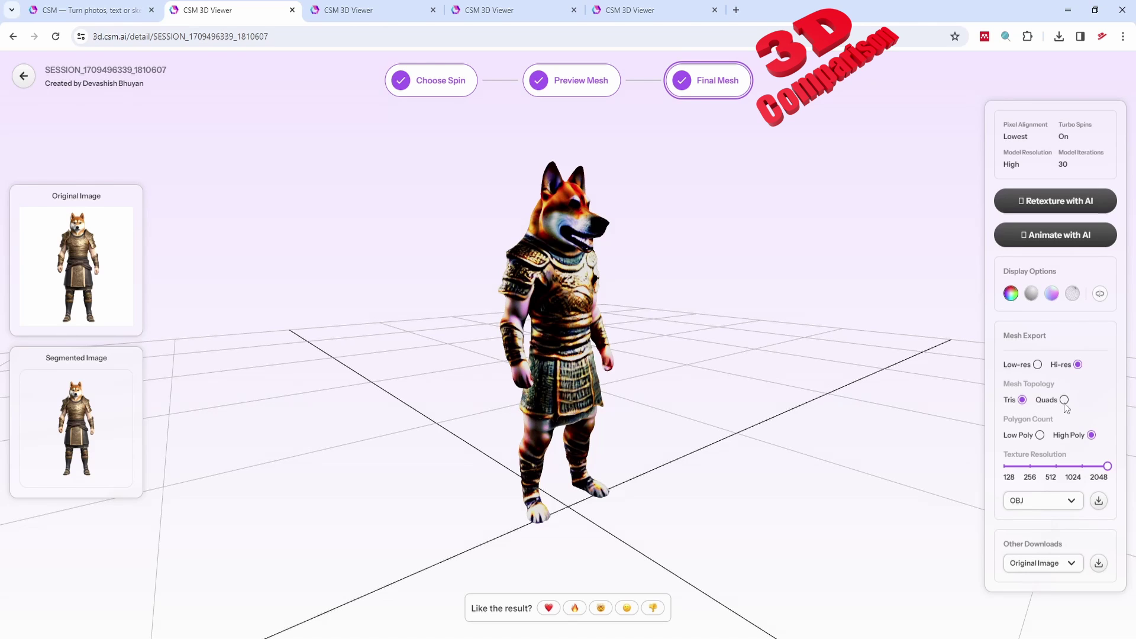
pyautogui.moveTo(795, 357); pyautogui.dragTo(722, 342)
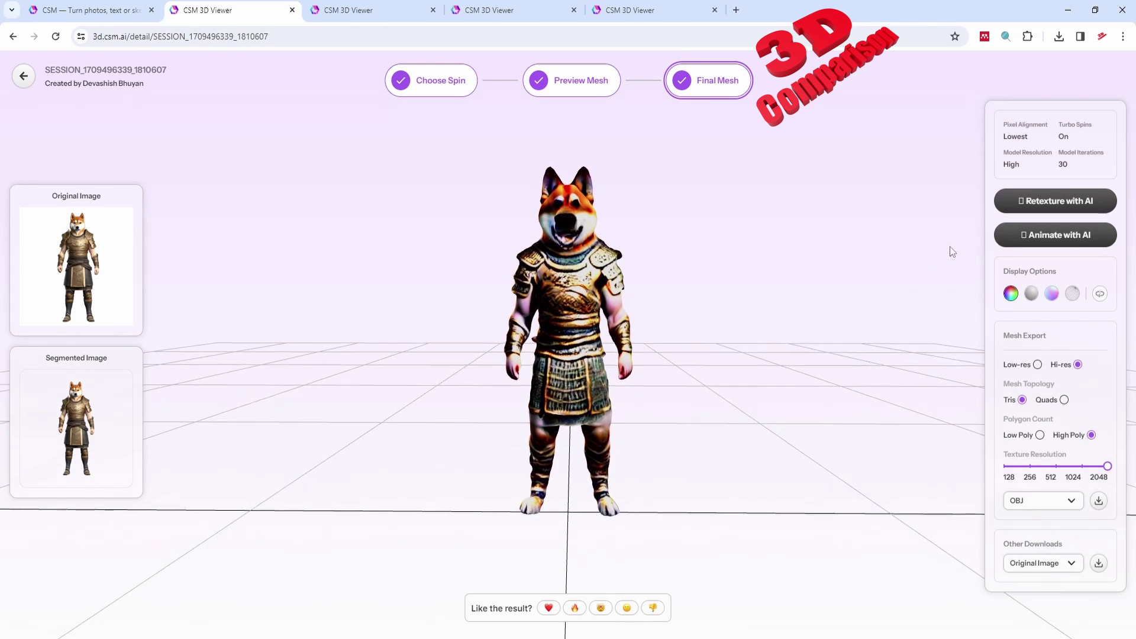
# Show the dog warrior as a wireframe and inspect it from above and the front.
pyautogui.click(1073, 294)
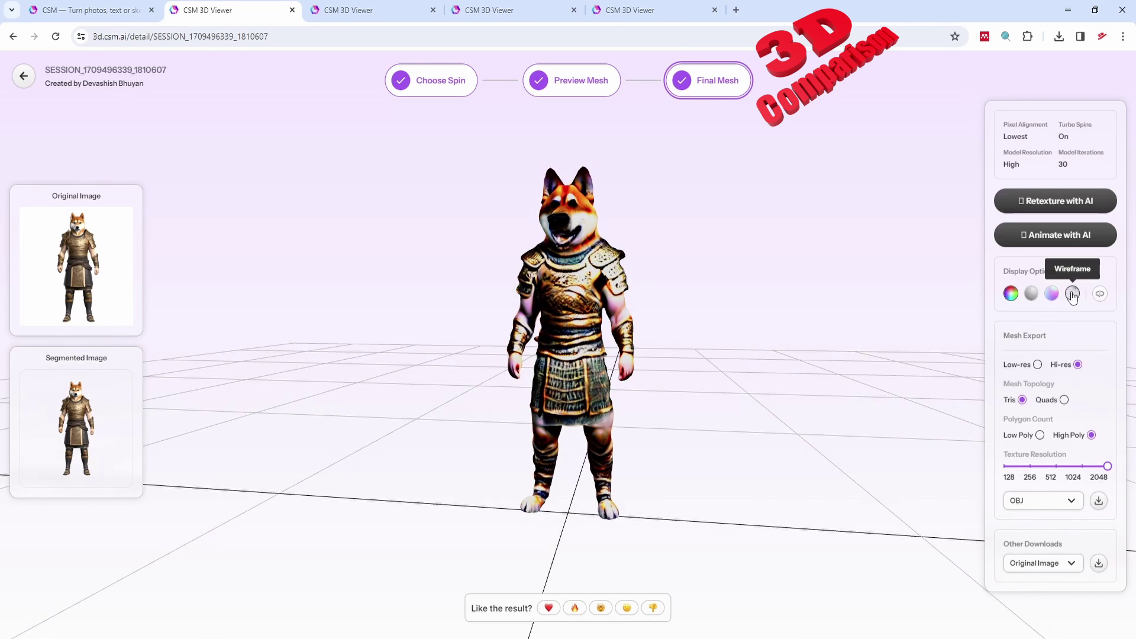
pyautogui.moveTo(758, 308); pyautogui.dragTo(680, 360)
pyautogui.scroll(-5, 652, 373)
pyautogui.scroll(8, 647, 312)
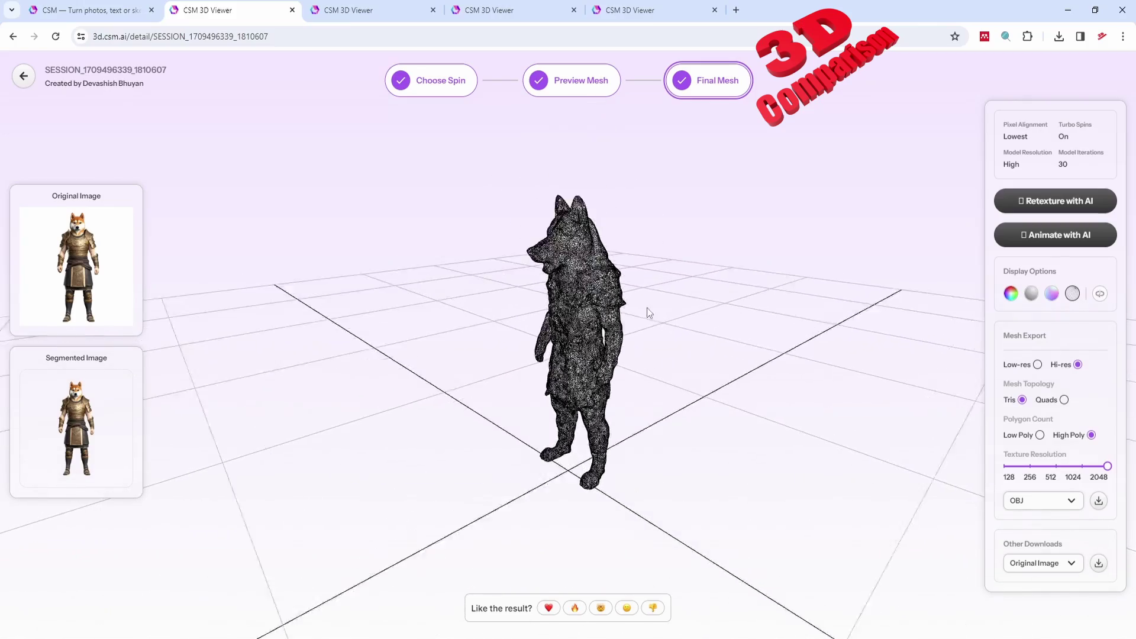
pyautogui.moveTo(642, 318); pyautogui.dragTo(781, 338)
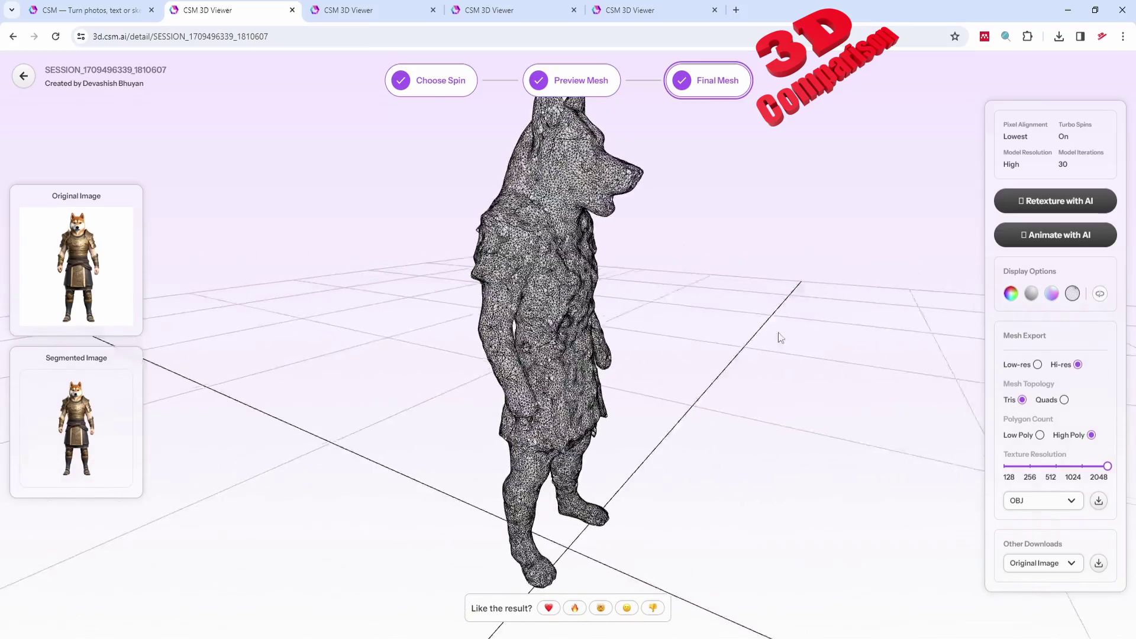
# Cycle through Color and Geometry shading, ending on Normals shading facing front.
pyautogui.click(1011, 294)
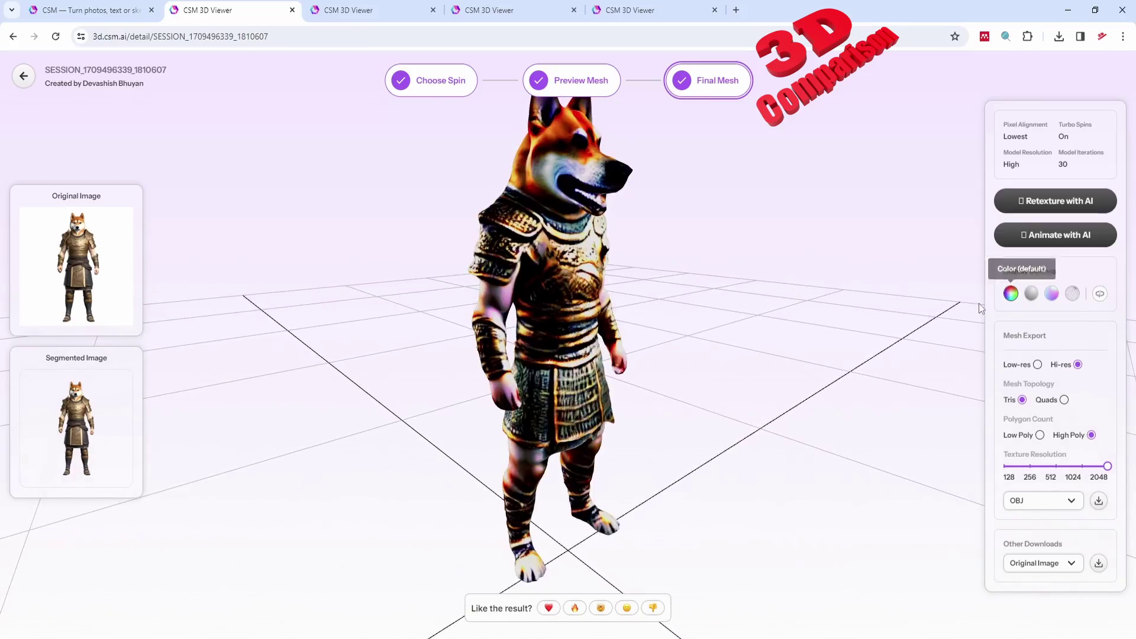
pyautogui.click(1030, 294)
pyautogui.moveTo(792, 344); pyautogui.dragTo(687, 337)
pyautogui.click(1051, 296)
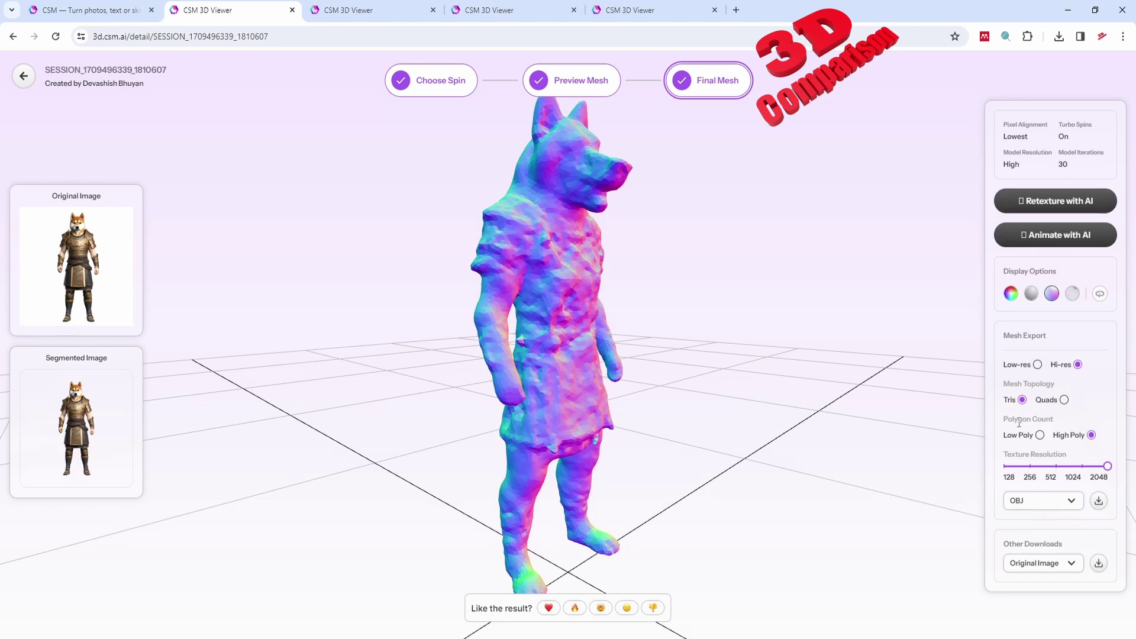
pyautogui.moveTo(767, 422); pyautogui.dragTo(678, 412)
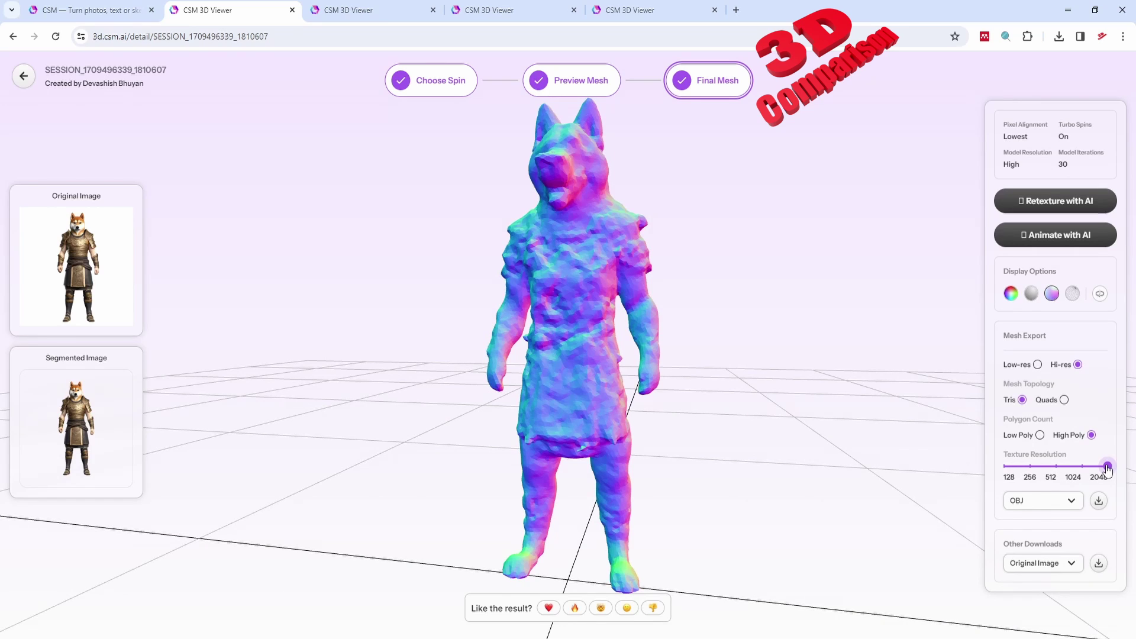
# Keep OBJ as the export format and download the Original Image from Other Downloads.
pyautogui.click(1075, 502)
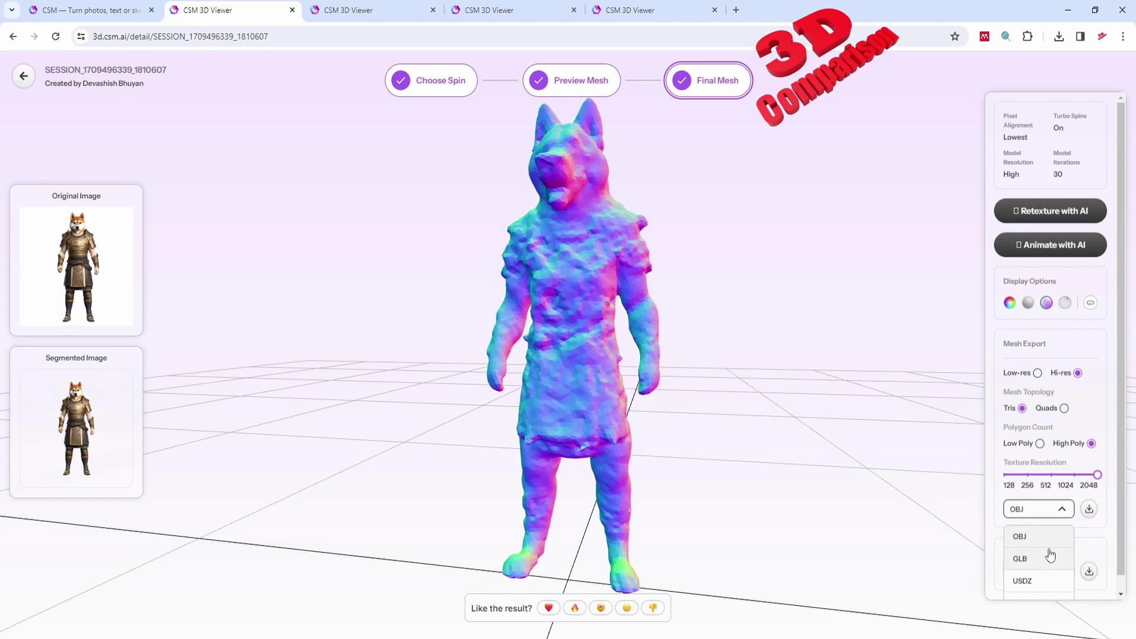
pyautogui.scroll(-1, 1036, 556)
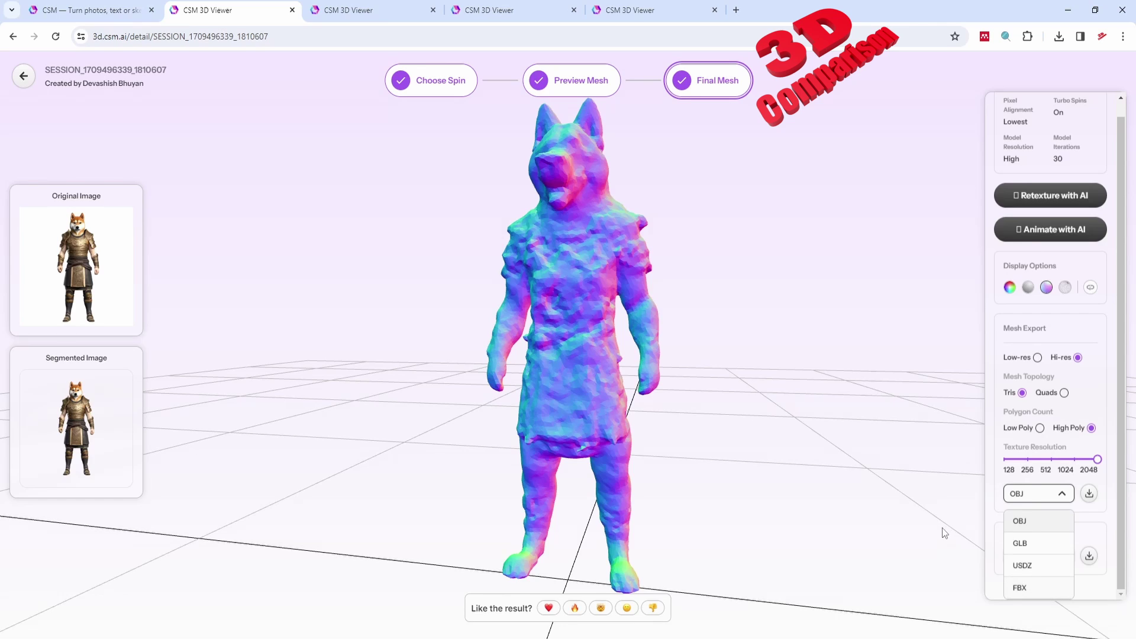
pyautogui.click(927, 543)
pyautogui.click(1063, 564)
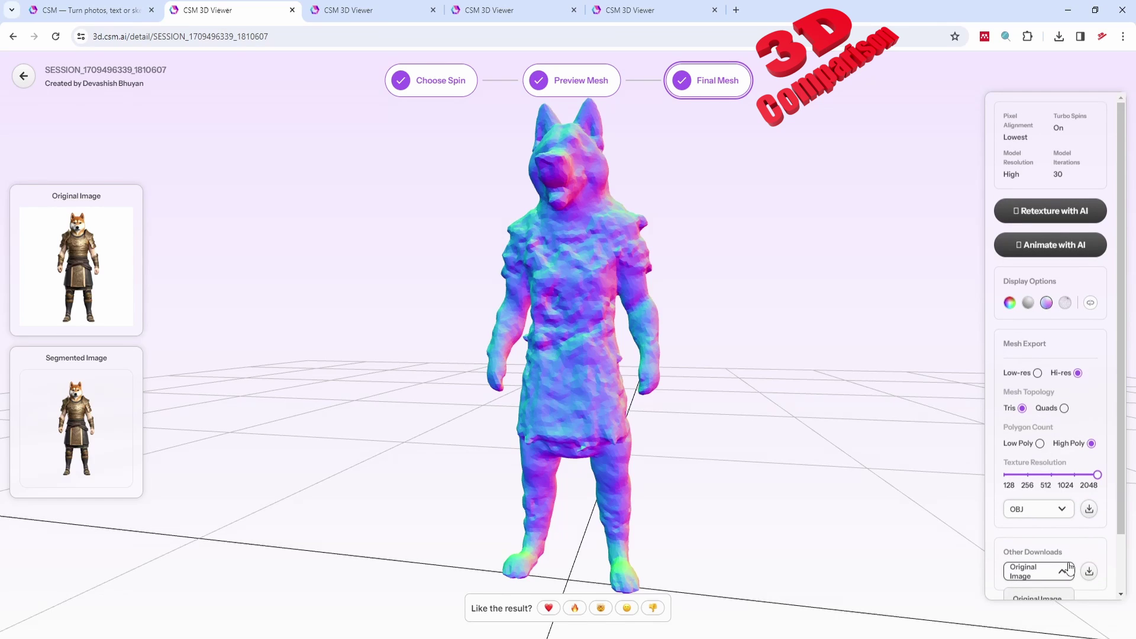
pyautogui.click(1090, 572)
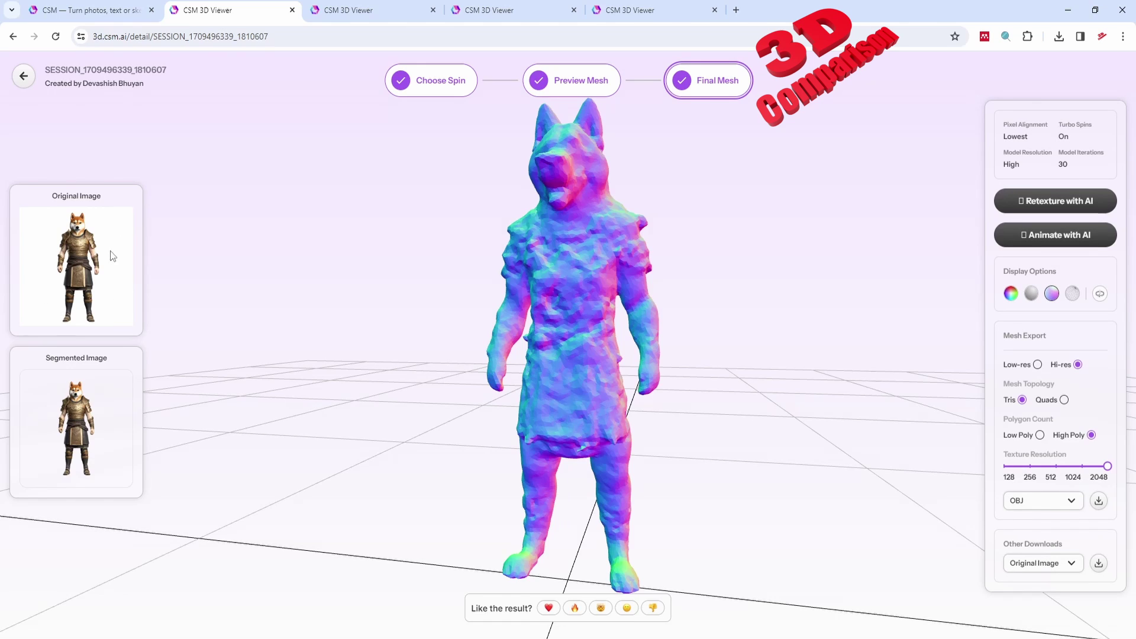
pyautogui.click(1099, 563)
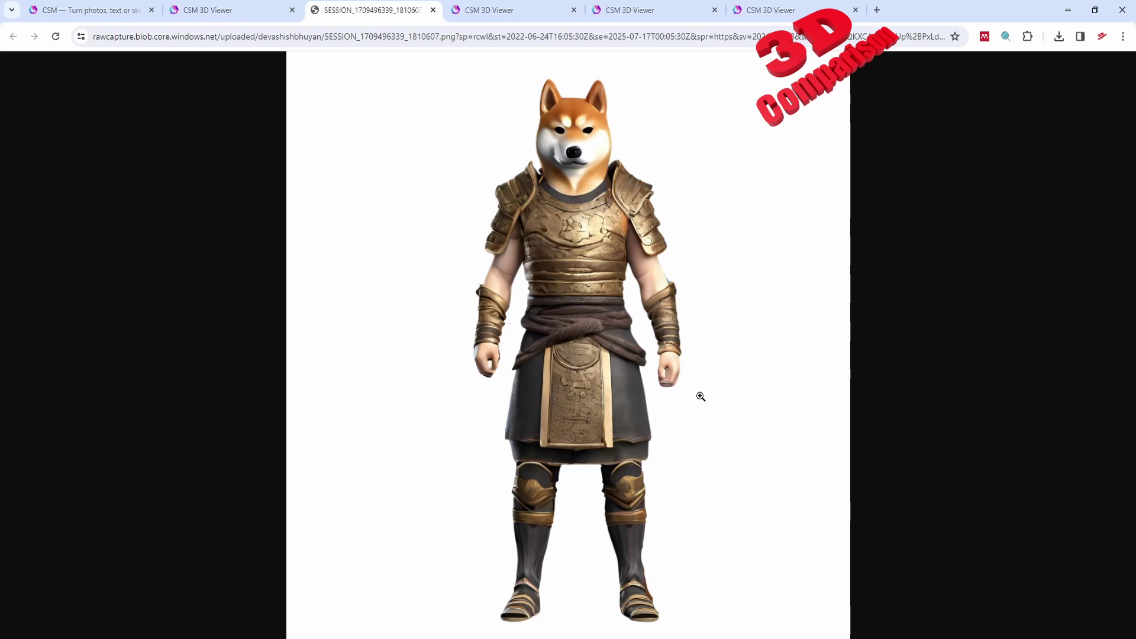
# Back in the viewer tab, restore the model's full colour texture.
pyautogui.click(207, 10)
pyautogui.click(1010, 294)
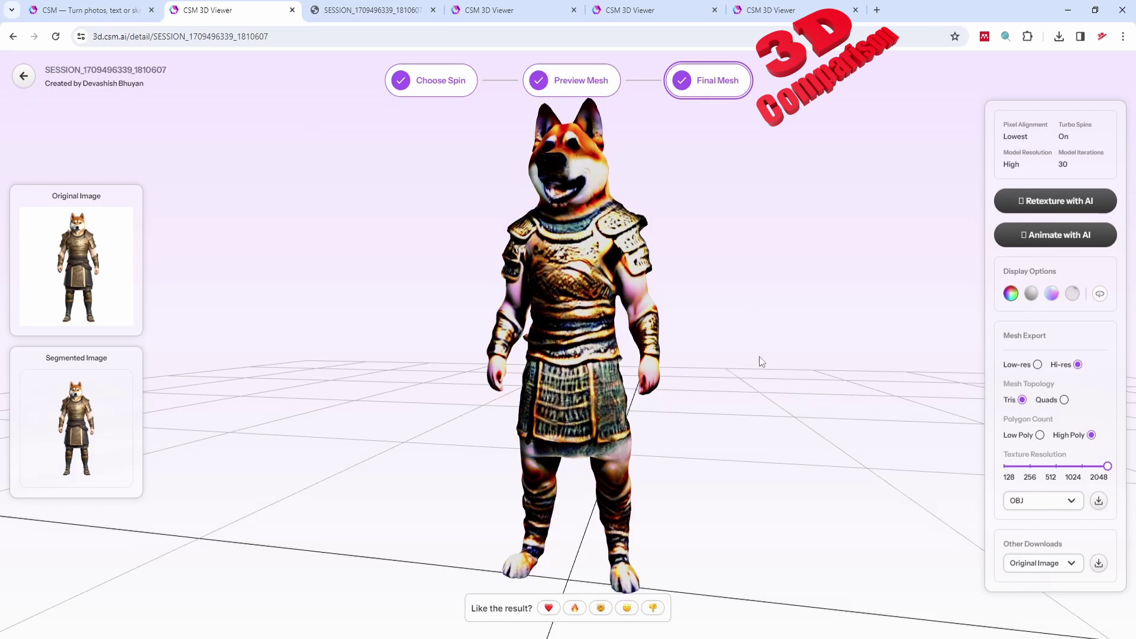
pyautogui.moveTo(761, 360); pyautogui.dragTo(814, 368)
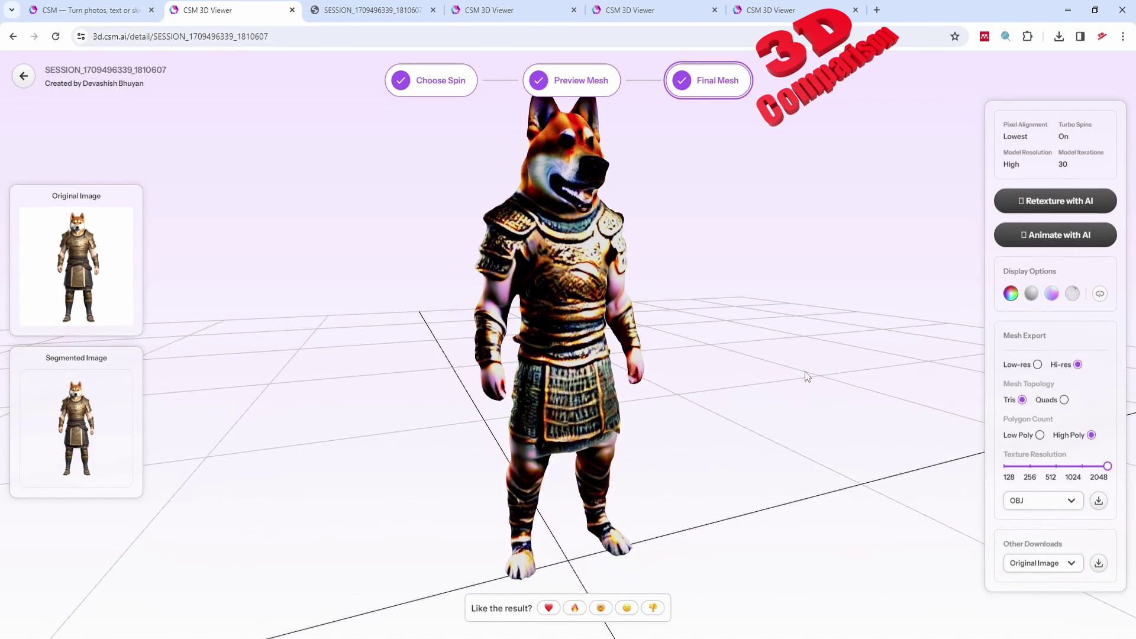
# Retexture with AI using the prompt 'Make the head of the gladiator to look like a cat'.
pyautogui.click(1045, 202)
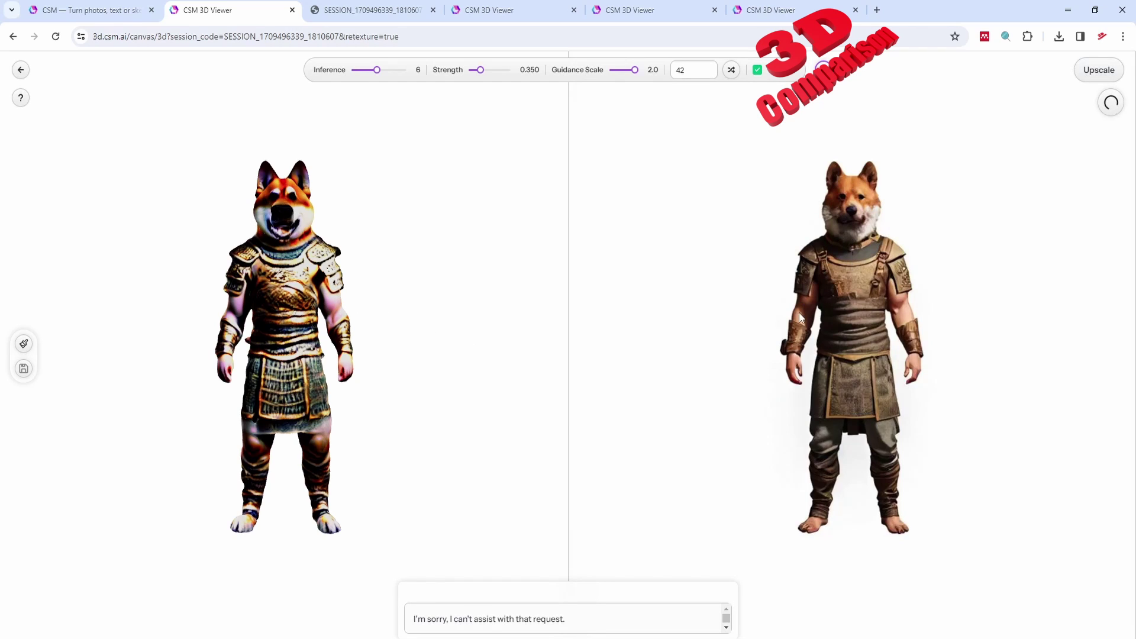
pyautogui.click(481, 623)
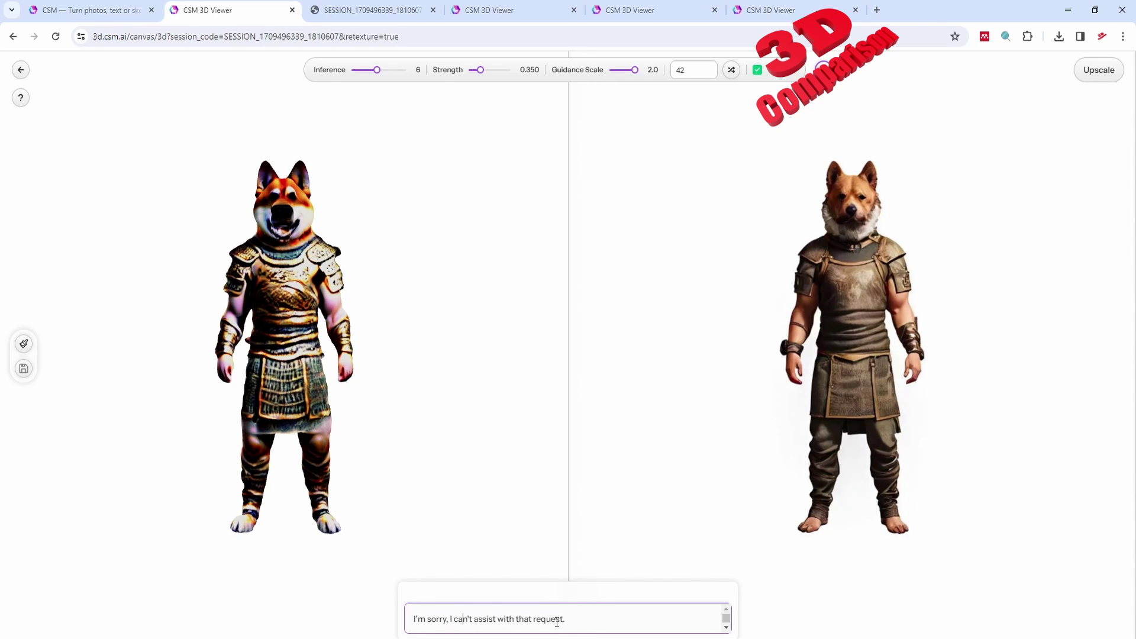
pyautogui.moveTo(581, 619); pyautogui.dragTo(578, 584)
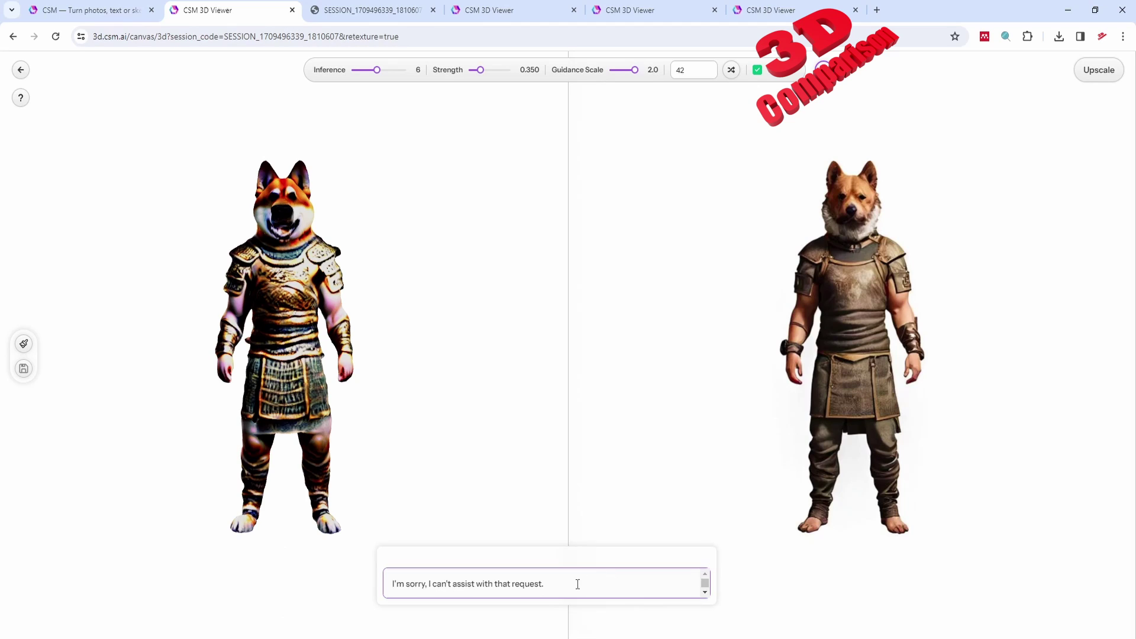
pyautogui.tripleClick(432, 587)
pyautogui.write('Make the head of t')
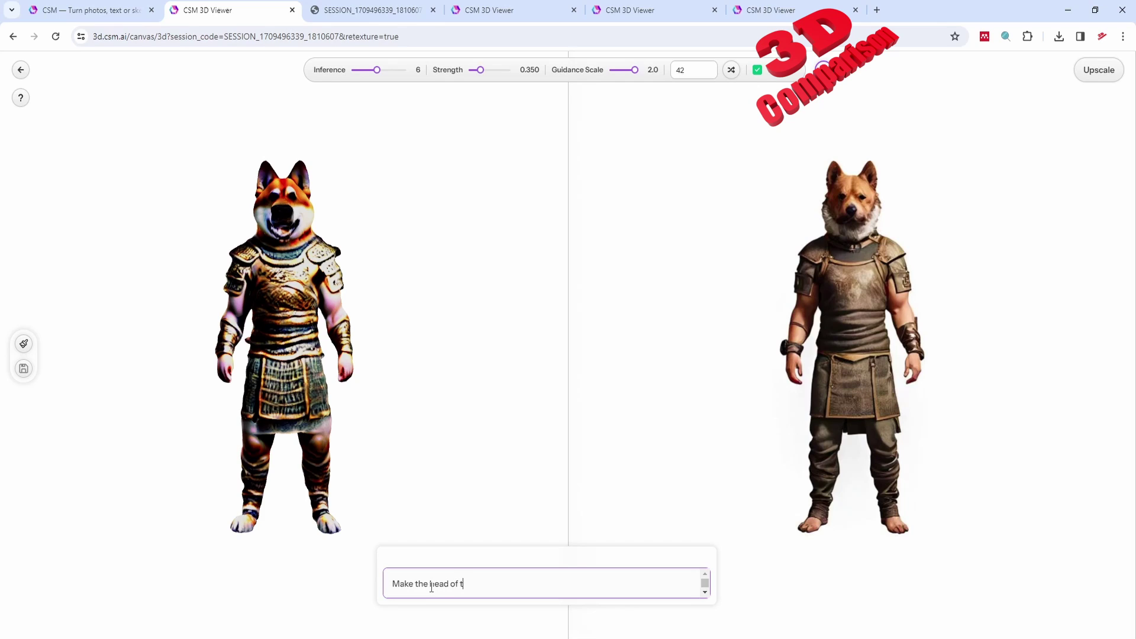
pyautogui.write('he gladiator')
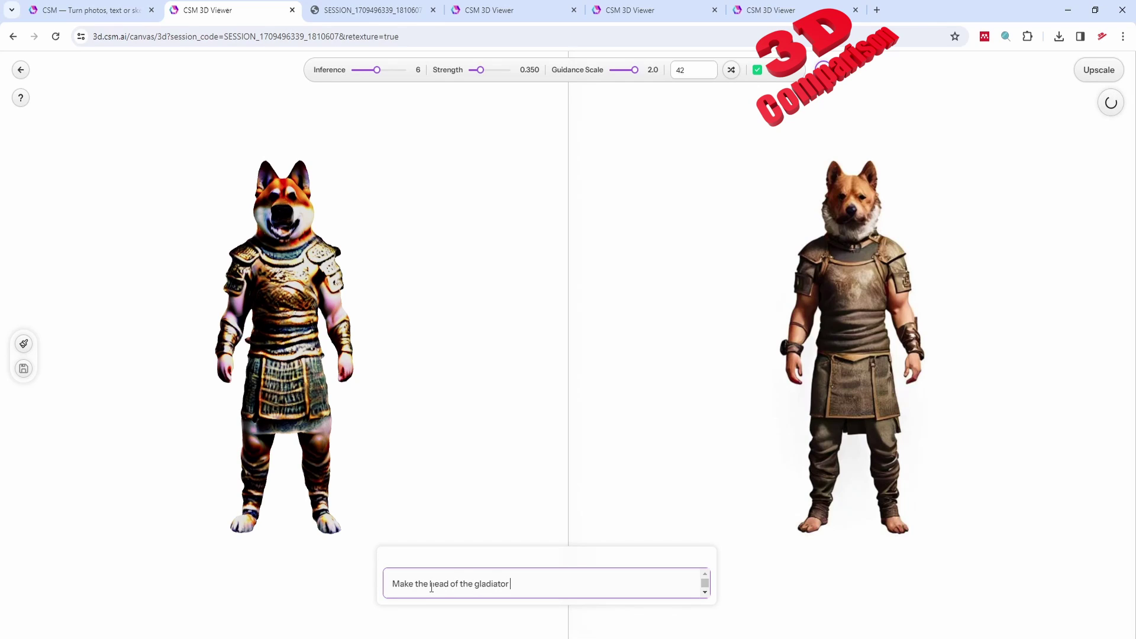
pyautogui.write(' to look like a')
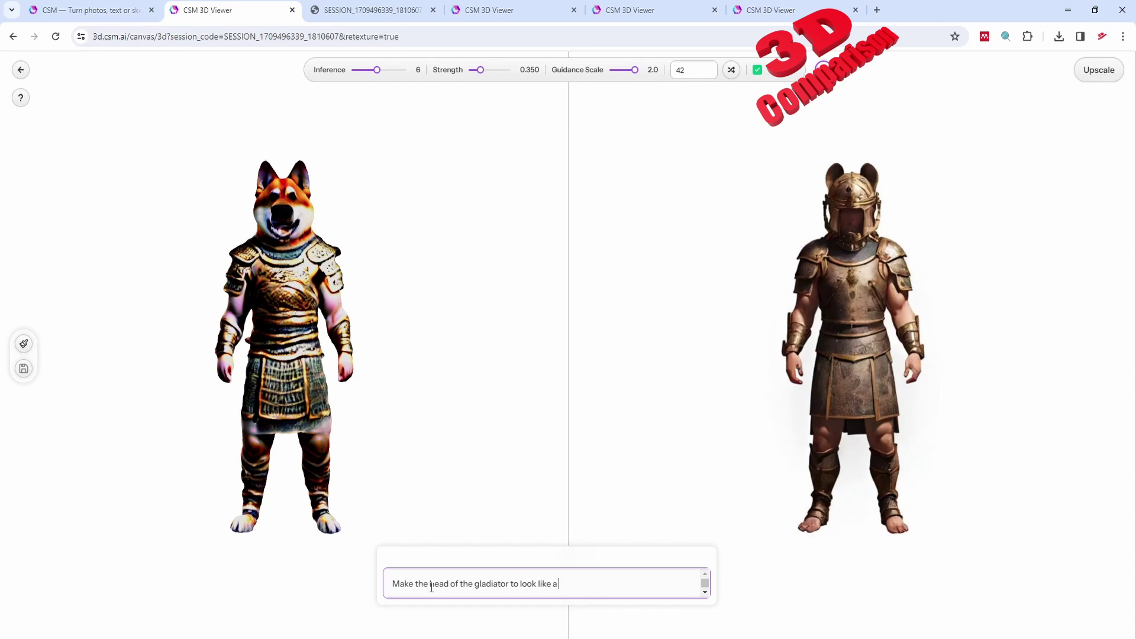
pyautogui.press('Return')
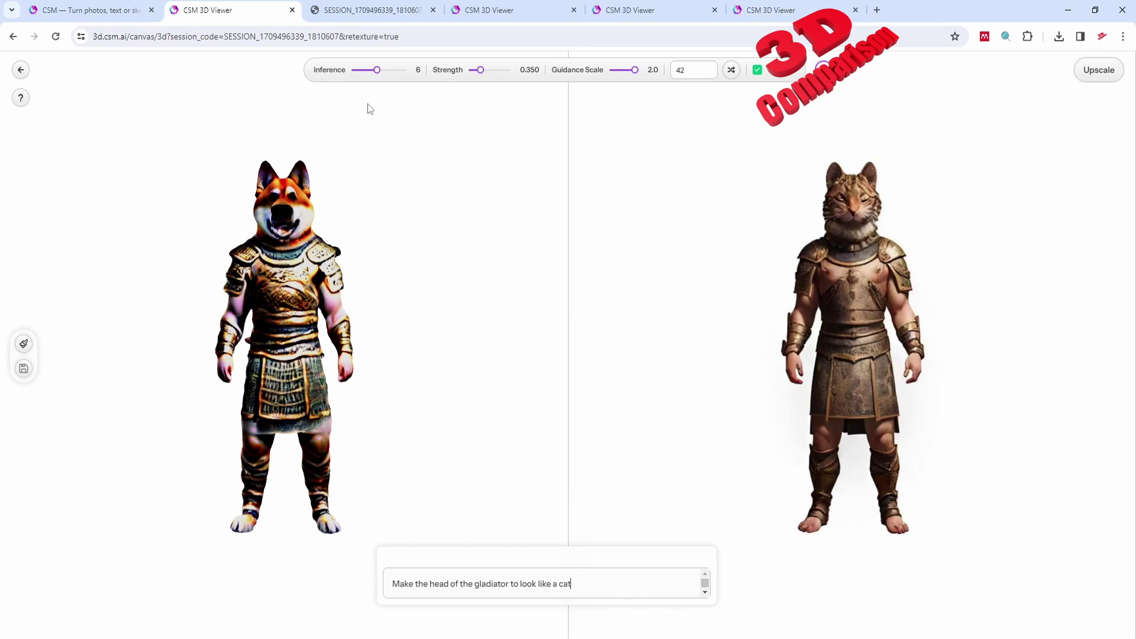
# Regenerate the cat-head retexture at Inference 10 and Strength 0.286, then return to the mesh page.
pyautogui.click(377, 69)
pyautogui.press('Right')
pyautogui.press('Right')
pyautogui.press('Right')
pyautogui.press('Right')
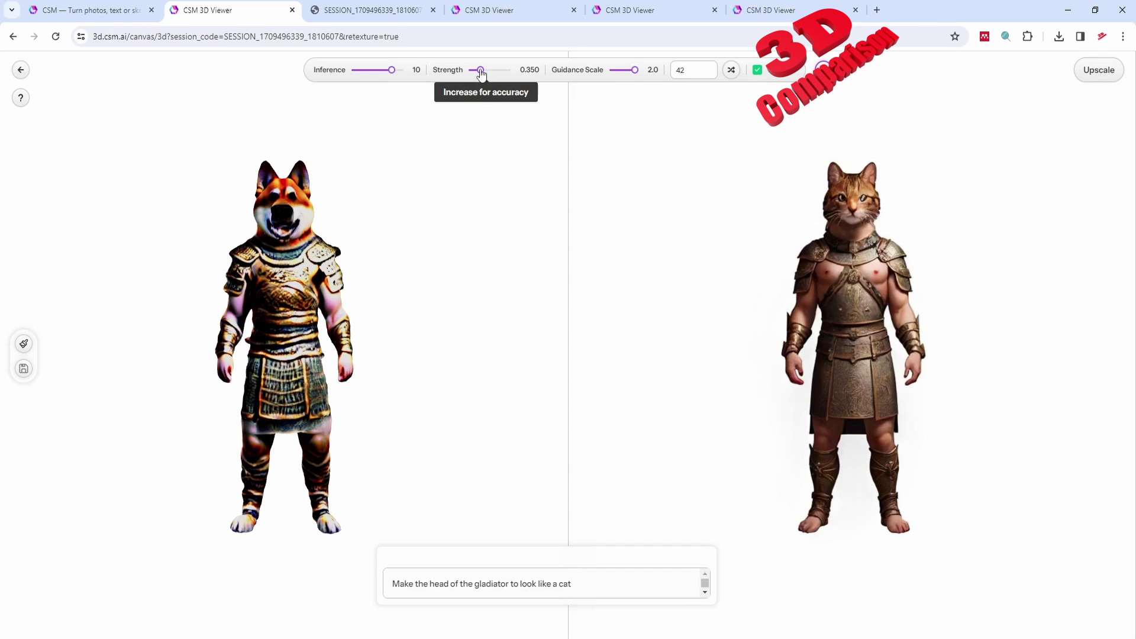
pyautogui.moveTo(480, 71); pyautogui.dragTo(501, 71)
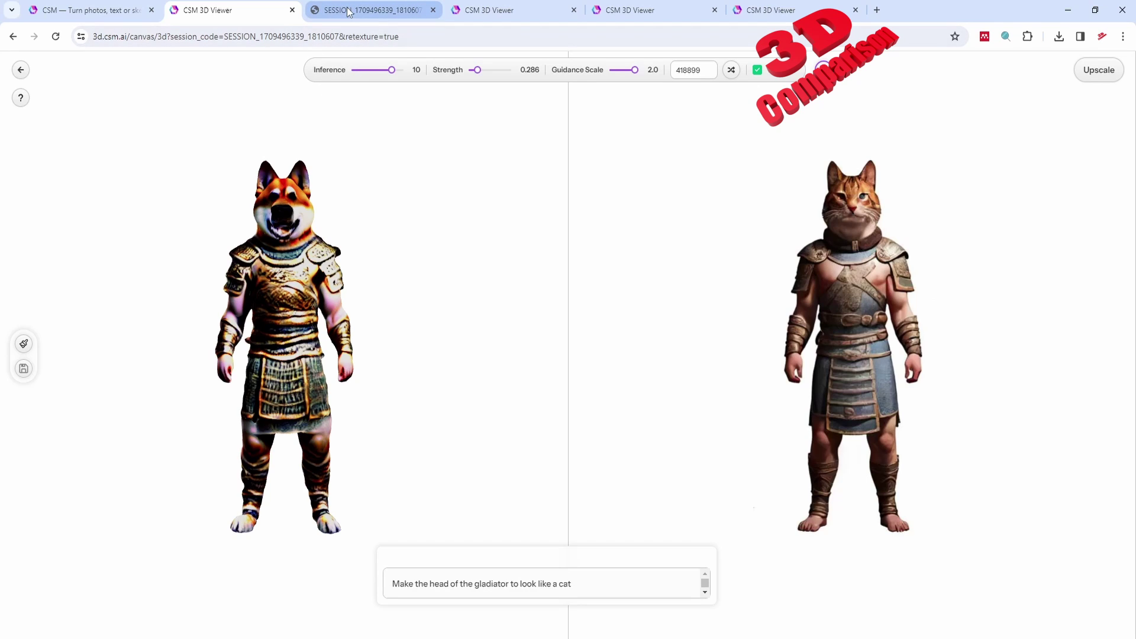
pyautogui.click(20, 70)
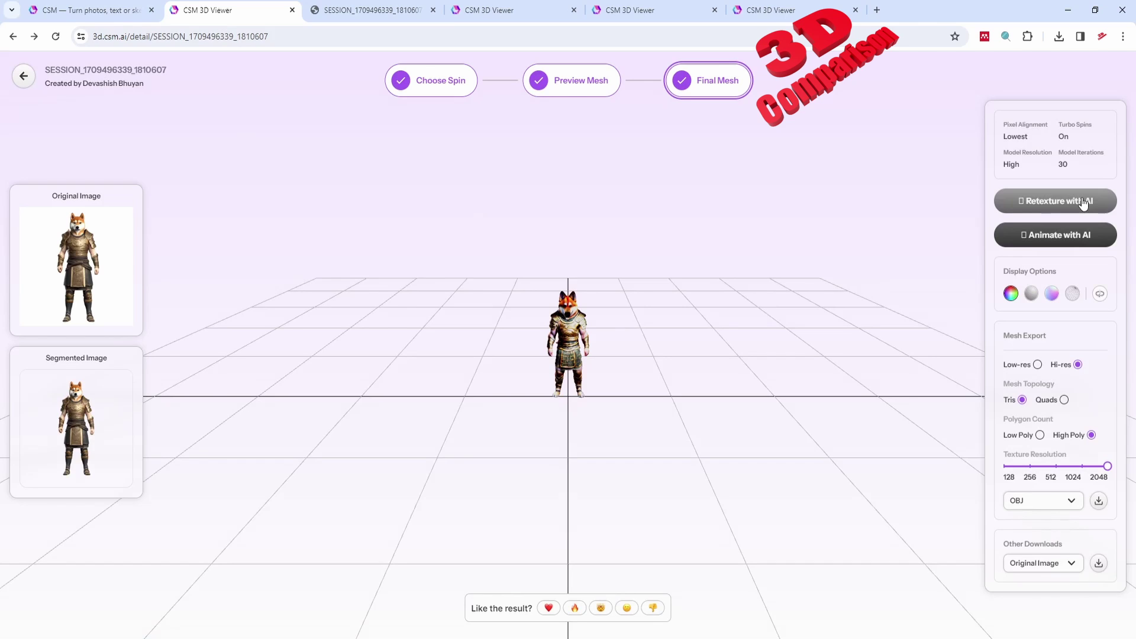
# Zoom into the final mesh and send the dog gladiator to Animate with AI.
pyautogui.scroll(5, 617, 325)
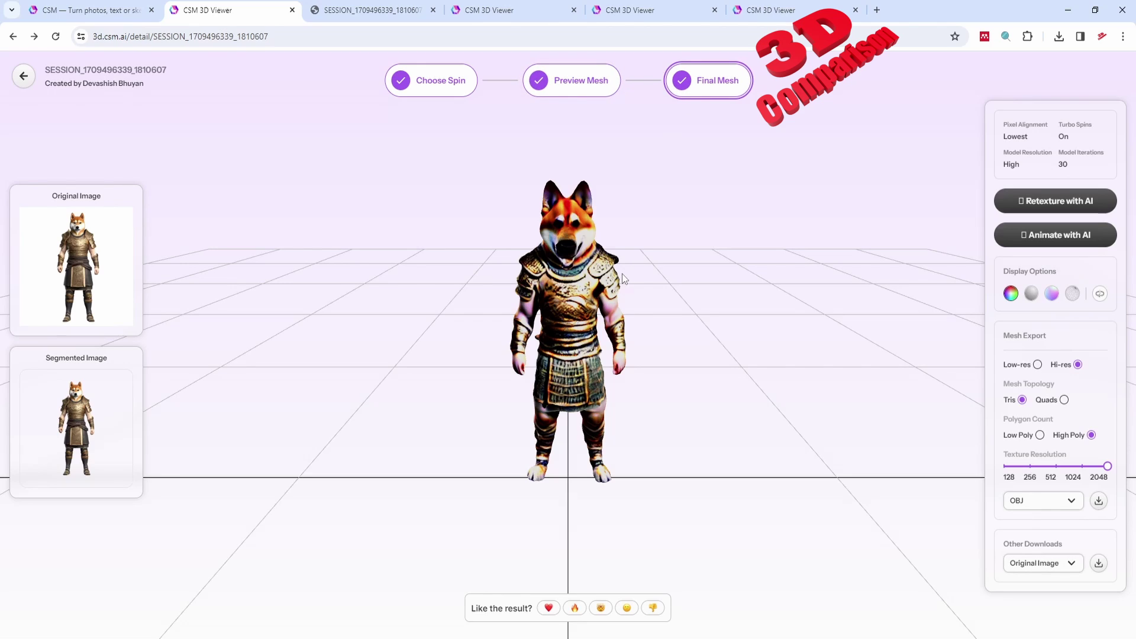
pyautogui.click(1060, 240)
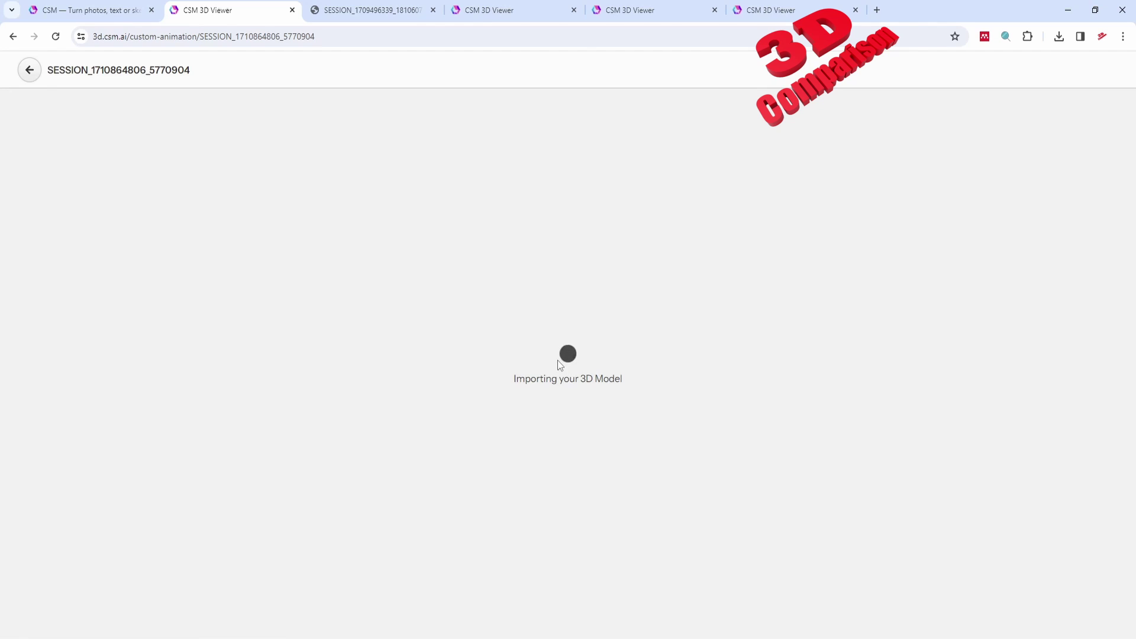
# Check the dog and cat retexture results, then go to the dog's animation page.
pyautogui.click(619, 12)
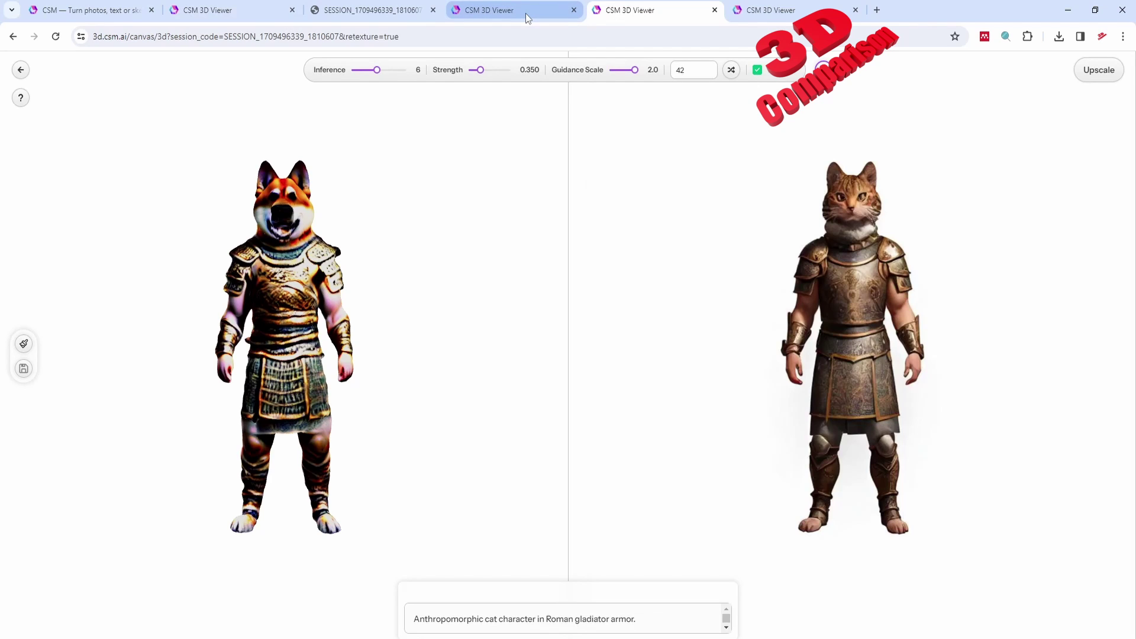
pyautogui.click(752, 12)
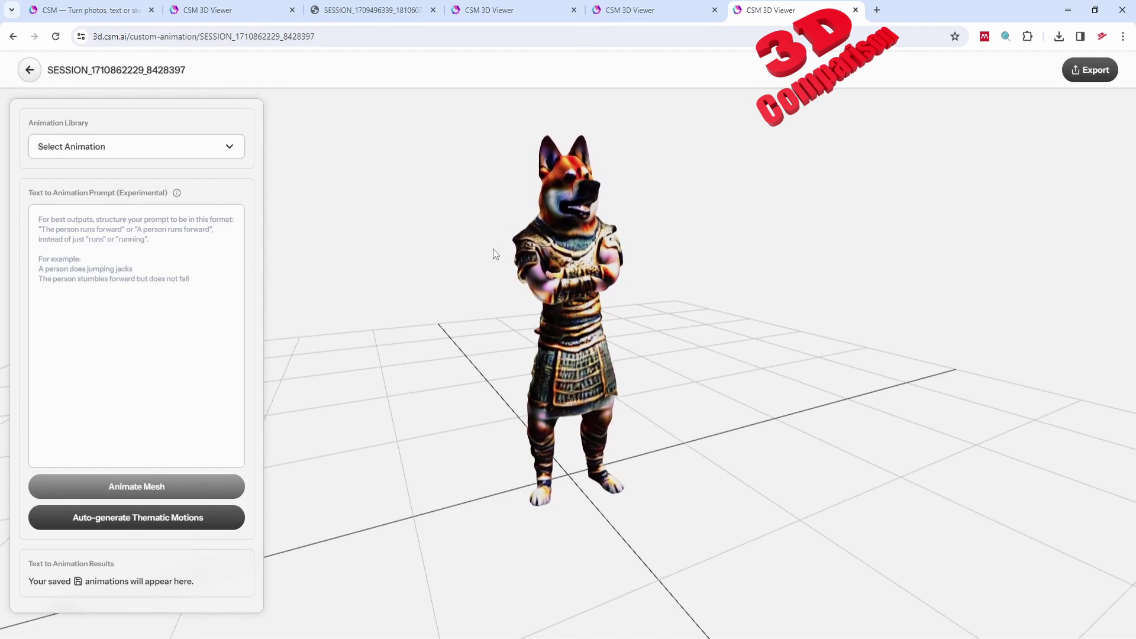
# Apply the Jump animation from the ready-made library to the dog gladiator.
pyautogui.moveTo(698, 427); pyautogui.dragTo(655, 435)
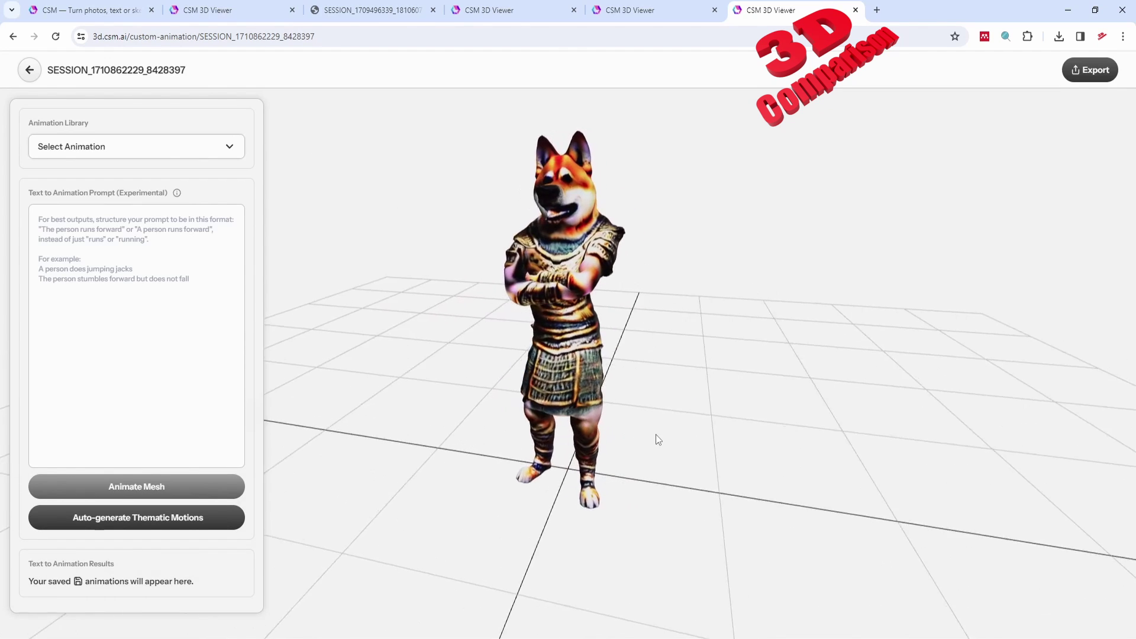
pyautogui.click(176, 149)
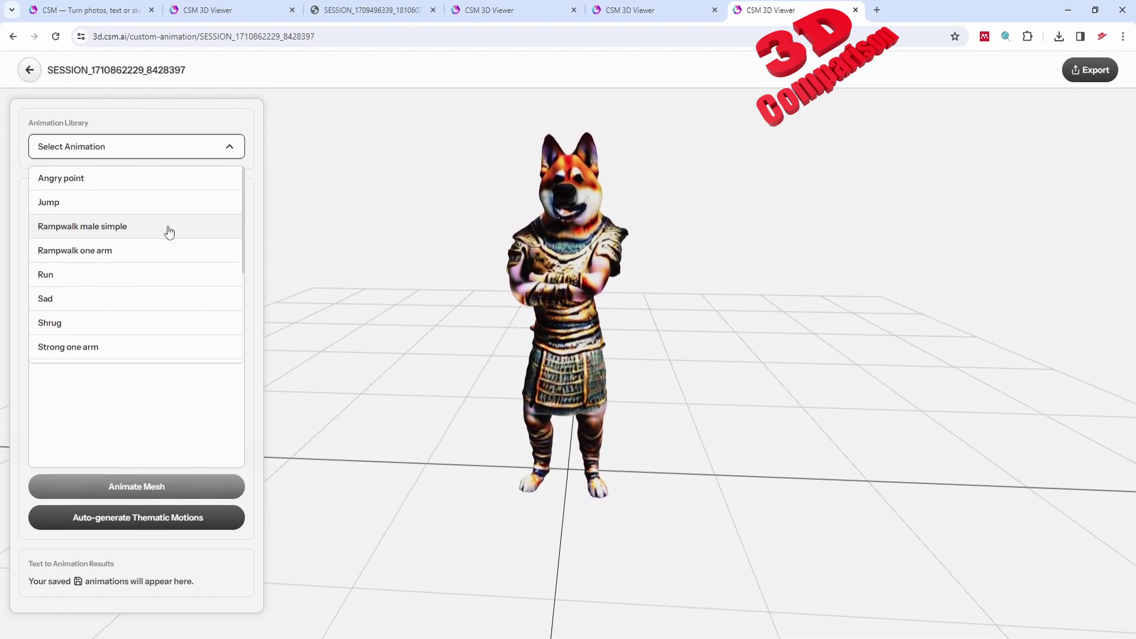
pyautogui.scroll(-2, 169, 232)
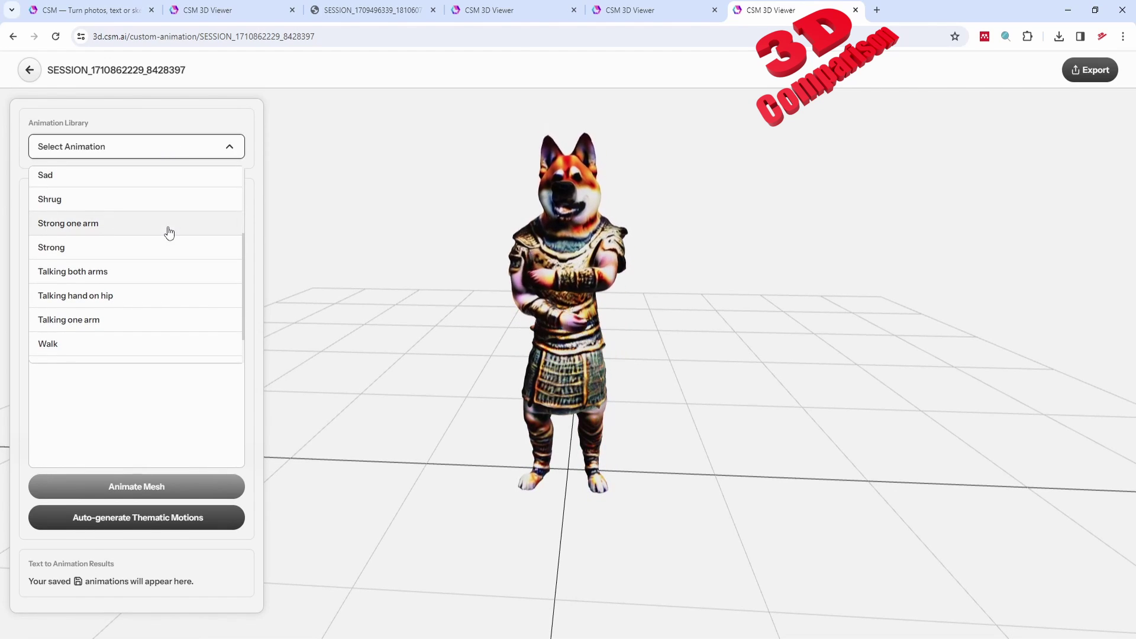
pyautogui.scroll(2, 169, 232)
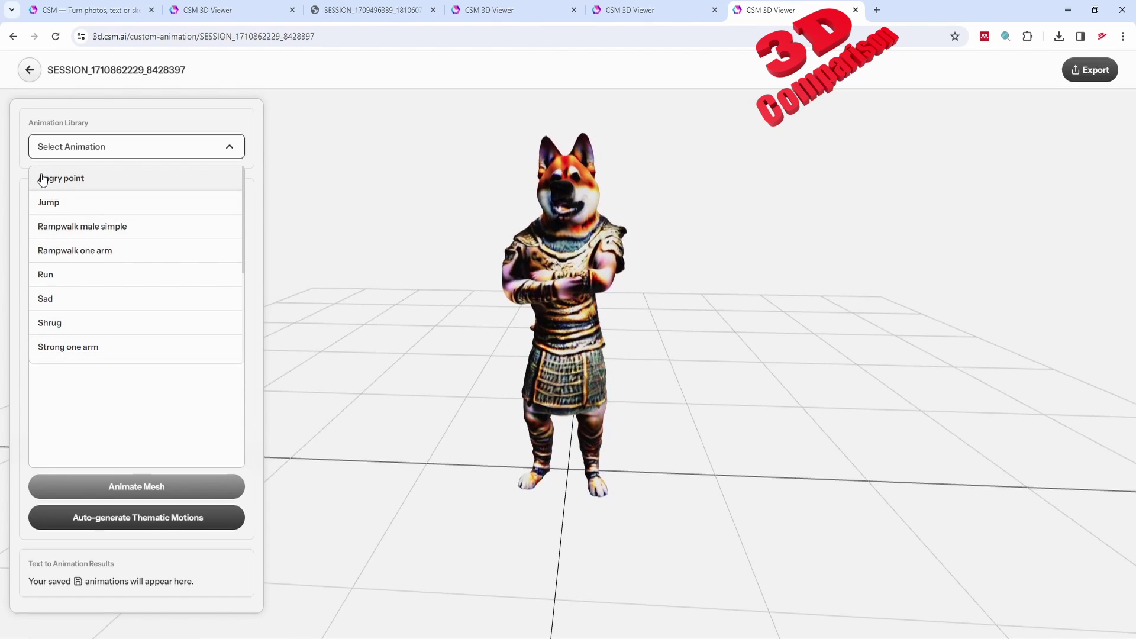
pyautogui.click(117, 207)
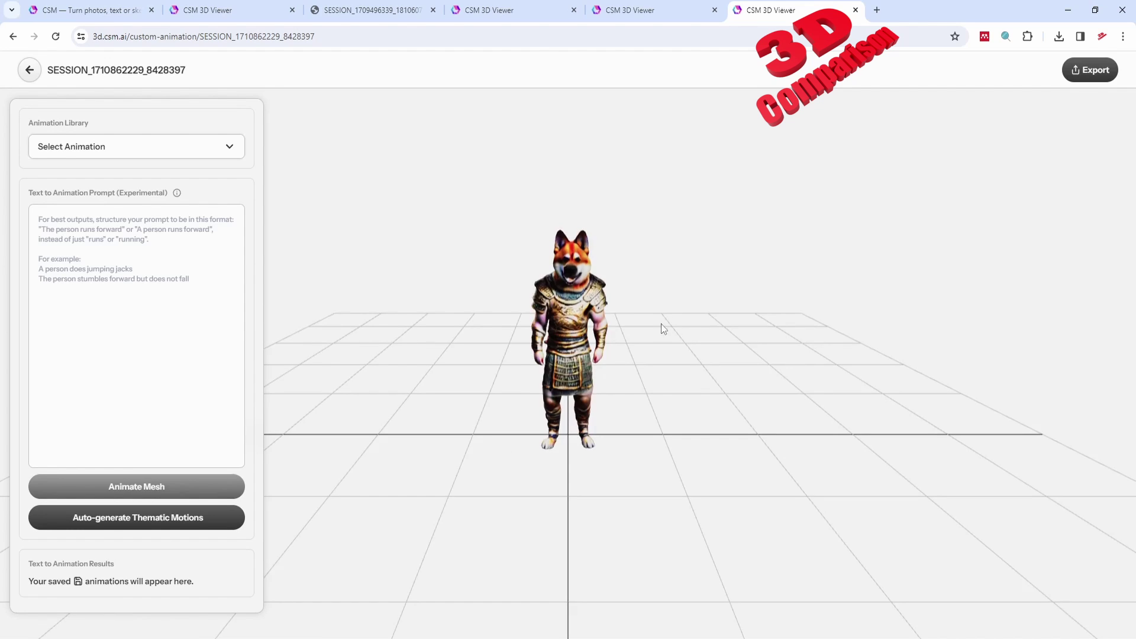
# Inspect the jumping dog from several angles and export it as a .glb.
pyautogui.moveTo(663, 329); pyautogui.dragTo(612, 358)
pyautogui.scroll(5, 613, 357)
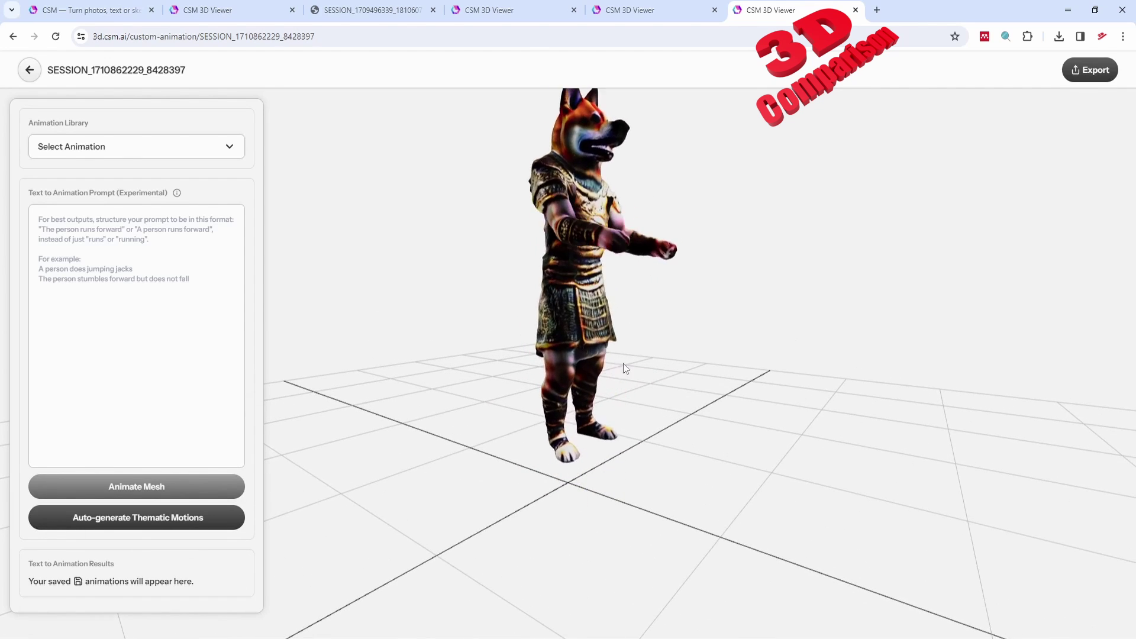
pyautogui.moveTo(662, 322); pyautogui.dragTo(629, 340)
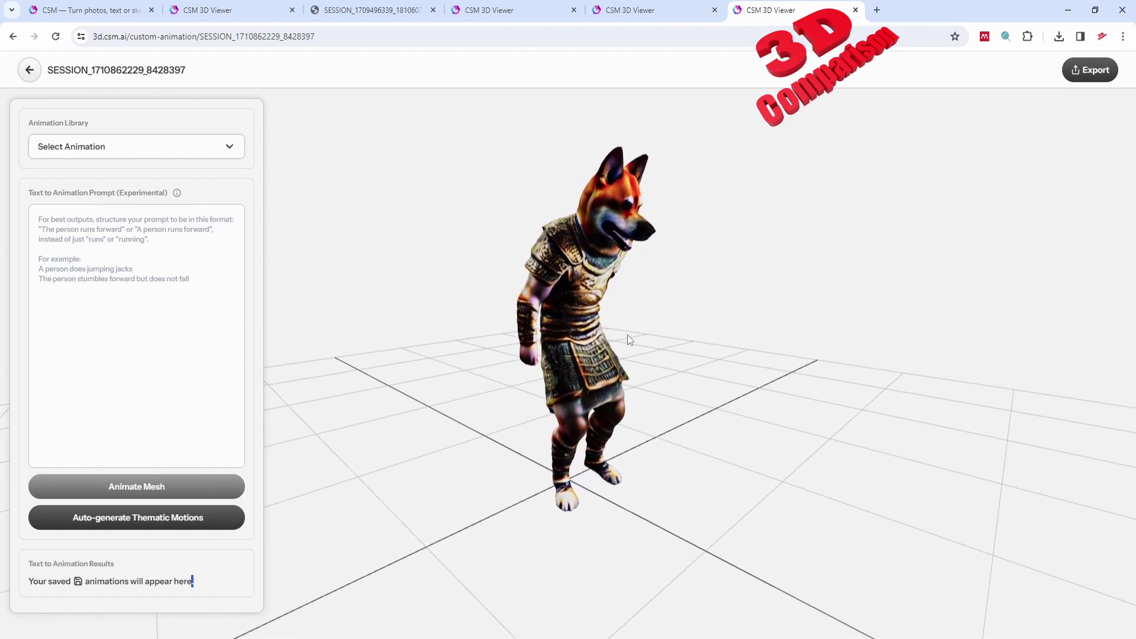
pyautogui.click(1087, 73)
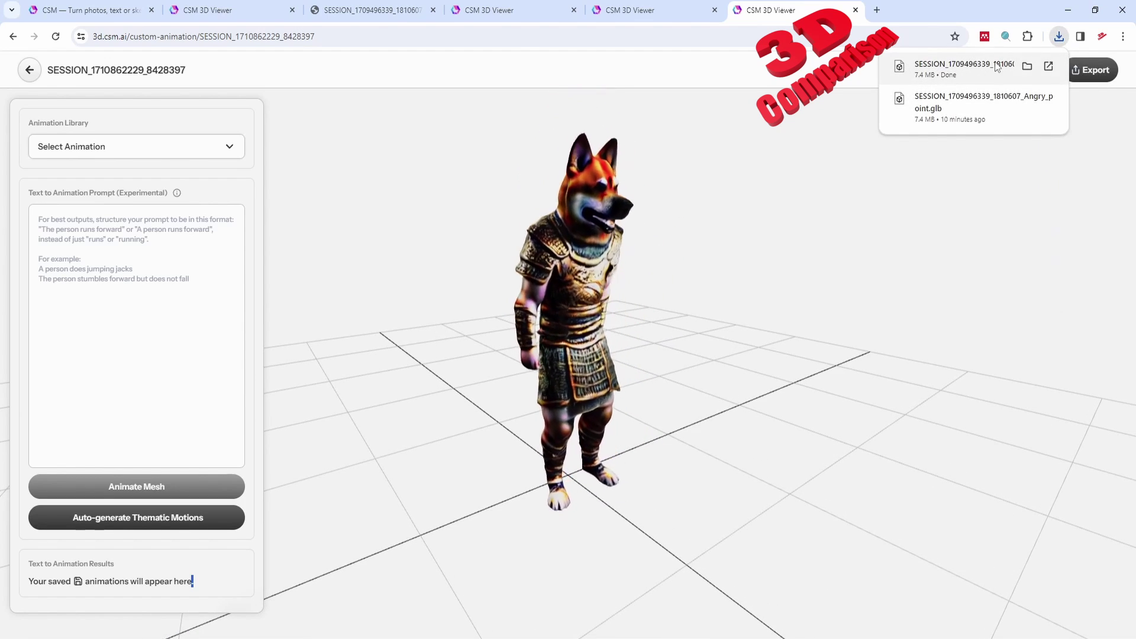
# Play the dog gladiator's animation in Blender, rewind to frame 0, and open File > Import.
pyautogui.moveTo(359, 638)
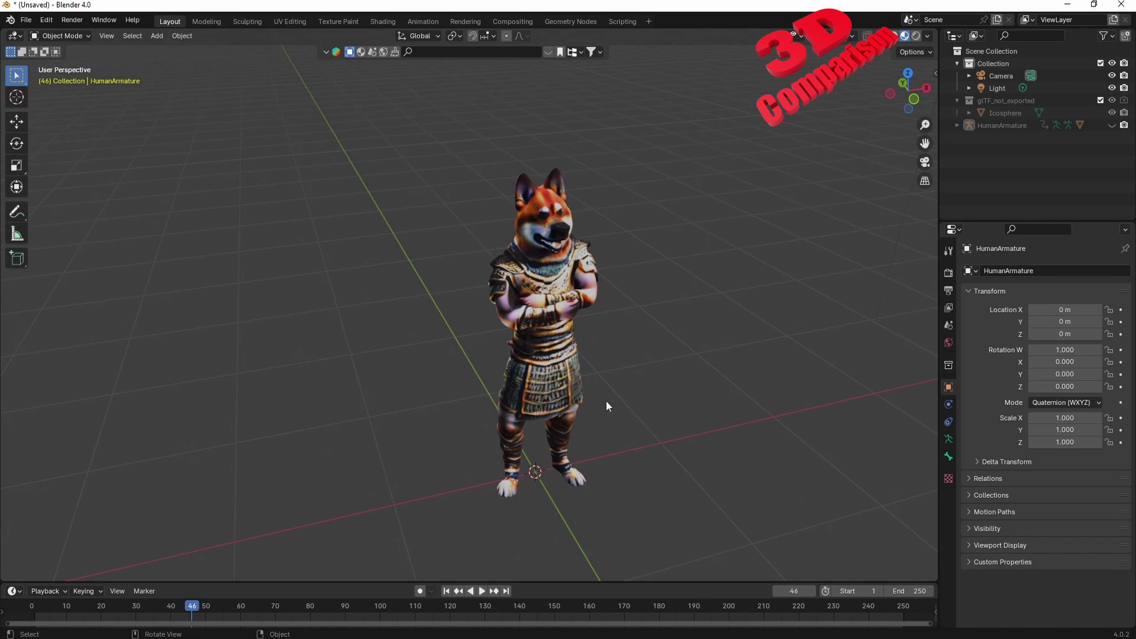
pyautogui.moveTo(662, 361); pyautogui.dragTo(601, 377)
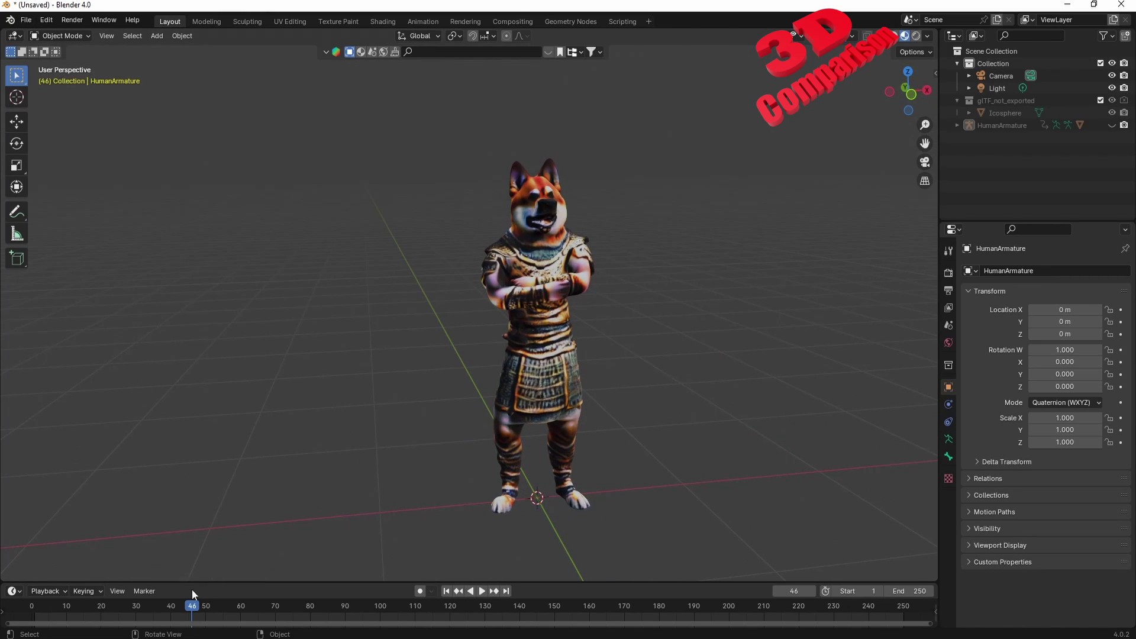
pyautogui.press('space')
pyautogui.moveTo(193, 611); pyautogui.dragTo(36, 609)
pyautogui.press('Escape')
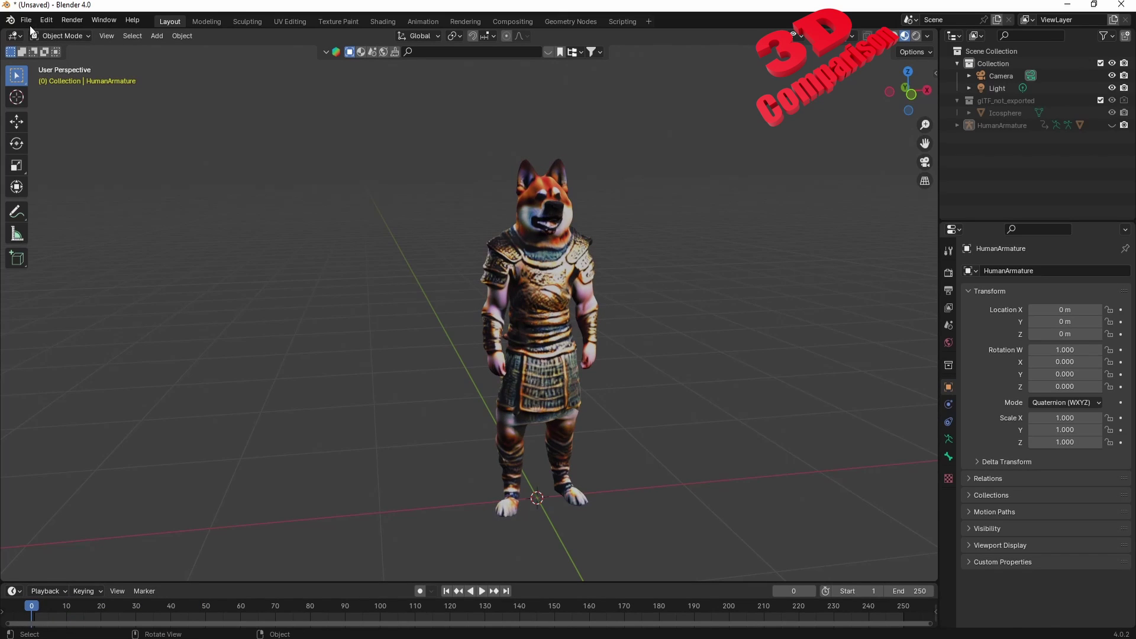
pyautogui.click(27, 22)
pyautogui.moveTo(62, 192)
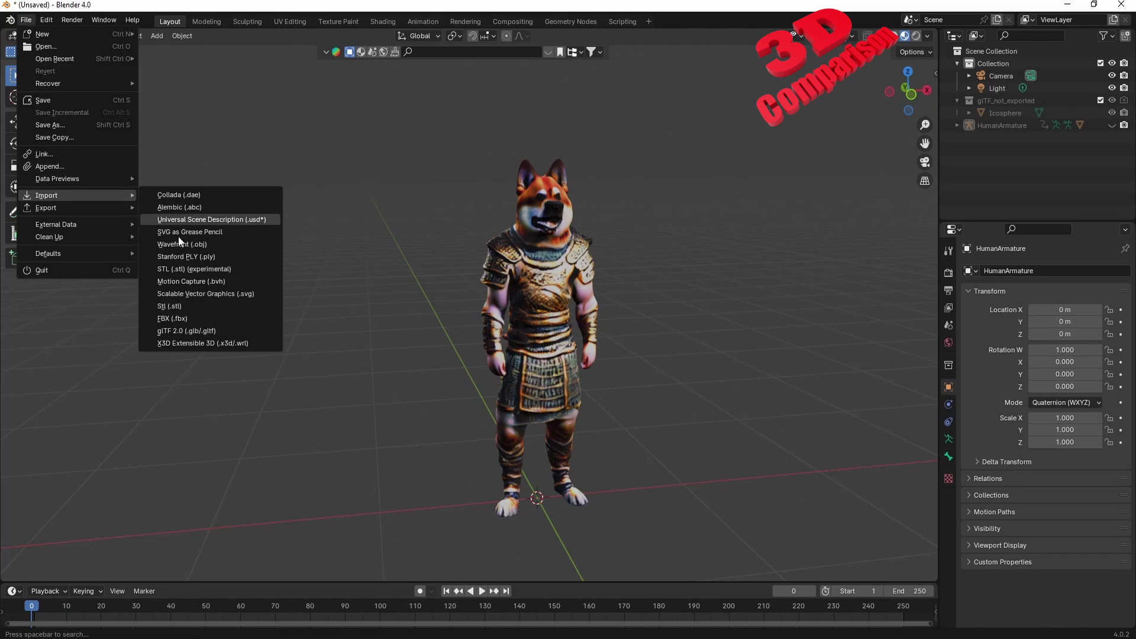
# Import the Jump animation .glb of the dog gladiator as a glTF 2.0 model.
pyautogui.click(227, 331)
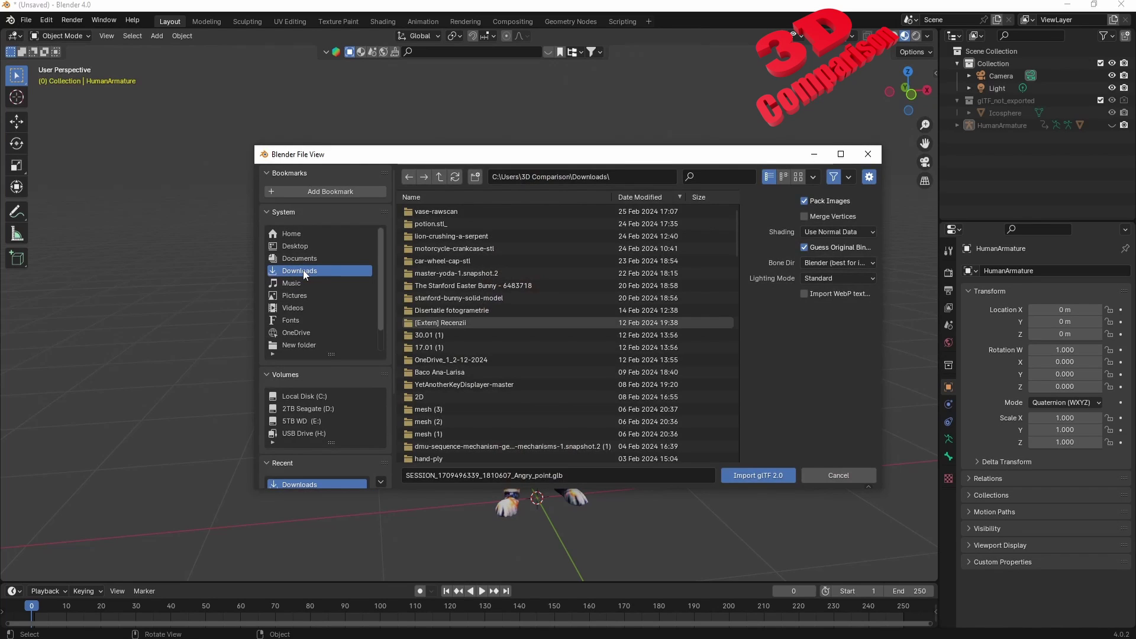
pyautogui.scroll(-4, 499, 388)
pyautogui.scroll(-8, 499, 389)
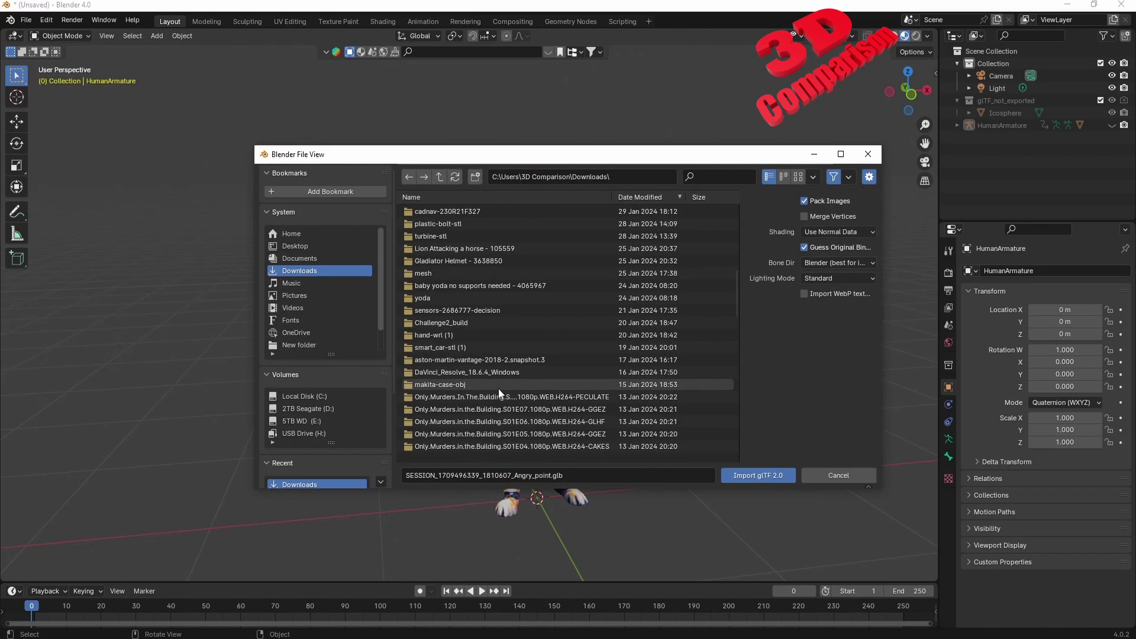
pyautogui.scroll(-3, 498, 388)
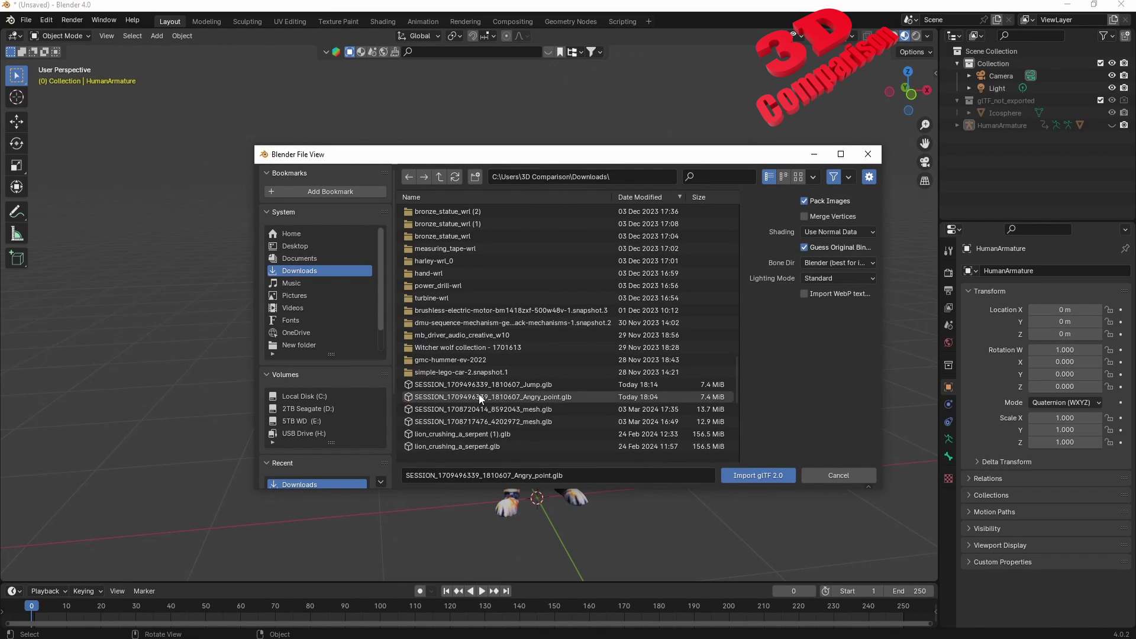
pyautogui.click(475, 394)
pyautogui.click(534, 385)
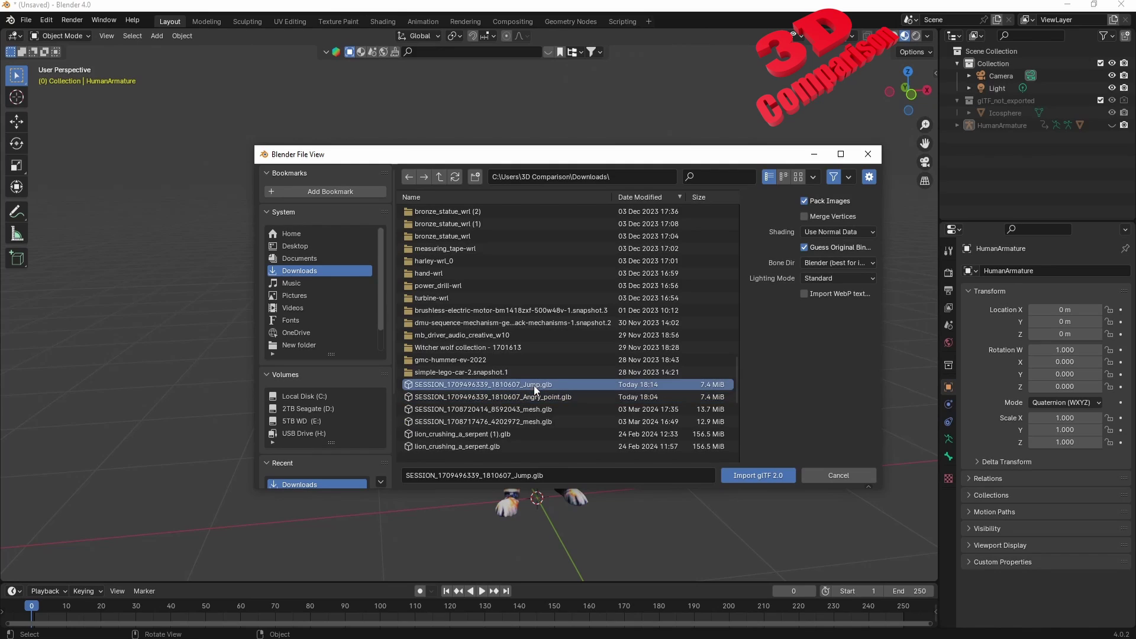
pyautogui.click(759, 477)
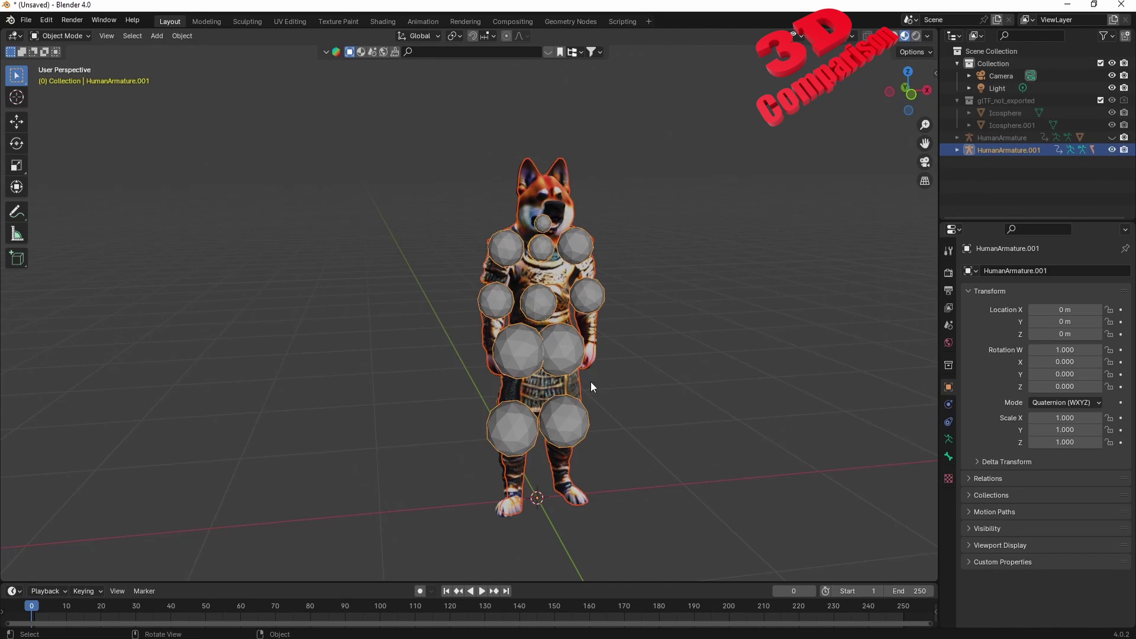
# Move the new model along X to −1.235 m, hide its armature bone shapes, and preview playback.
pyautogui.press('g')
pyautogui.press('x')
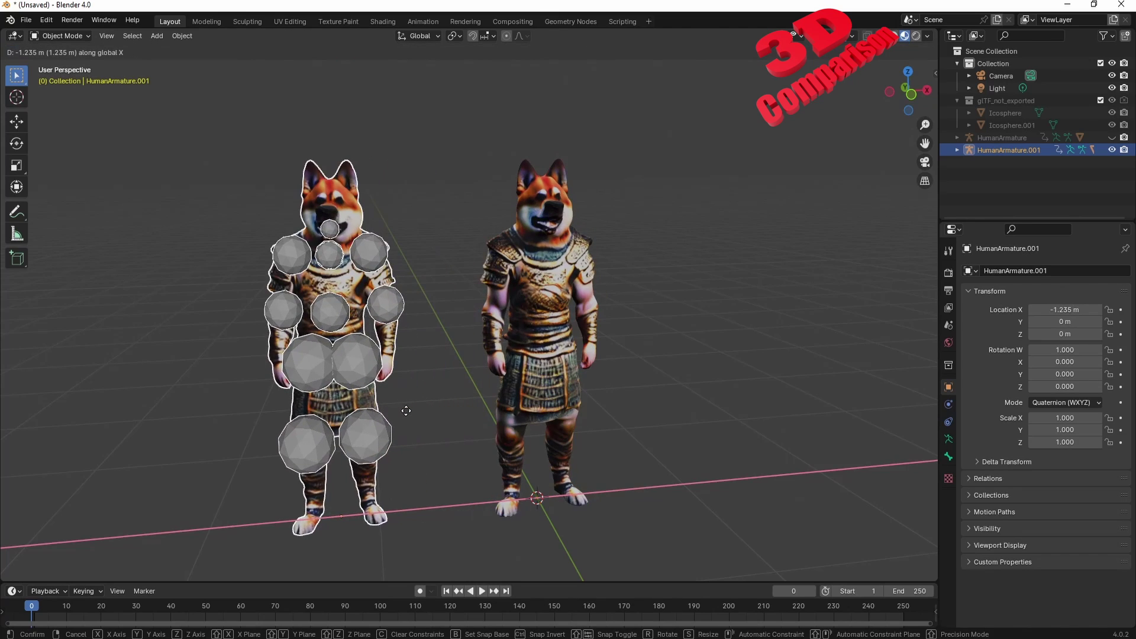
pyautogui.click(406, 410)
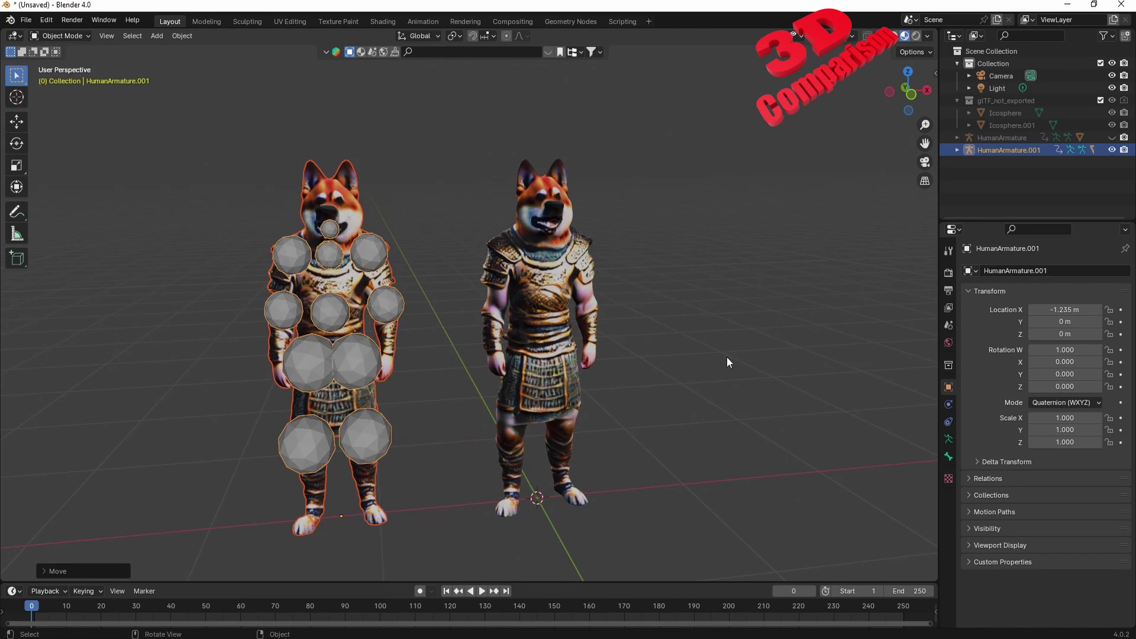
pyautogui.click(1112, 151)
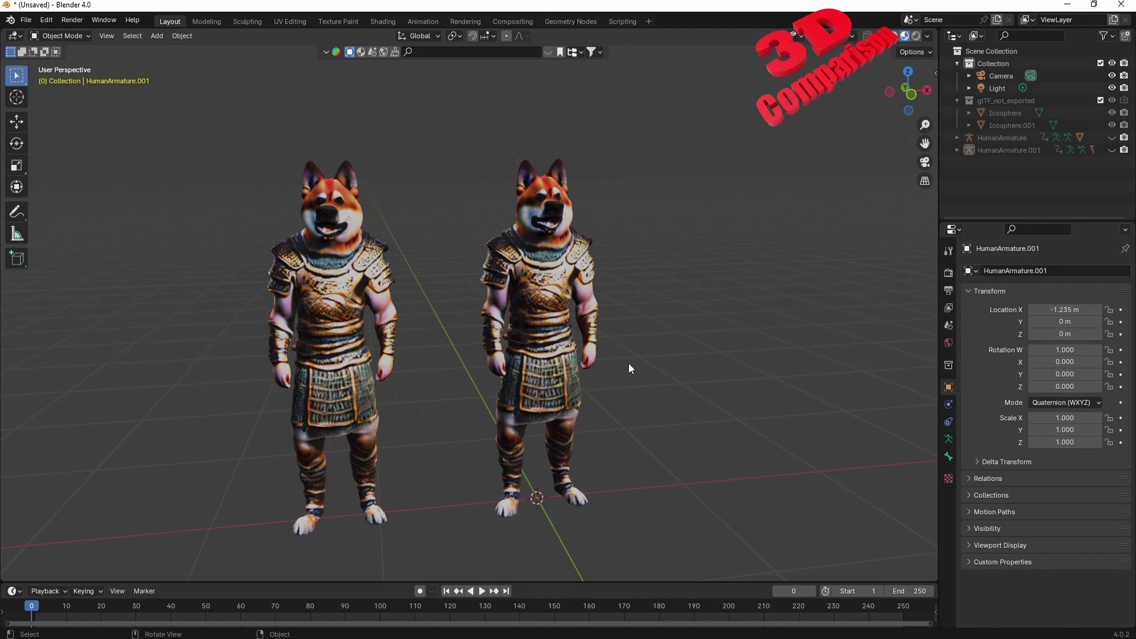
pyautogui.press('space')
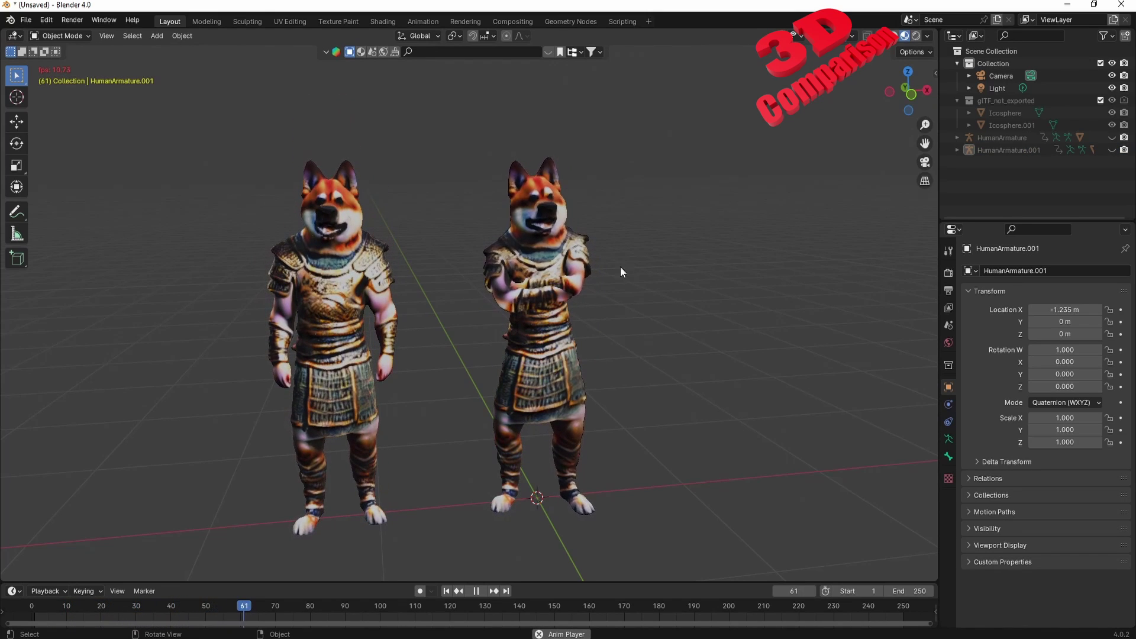
pyautogui.press('space')
# Back in CSM, apply the Run animation from the Animation Library and orbit around the running dog.
pyautogui.moveTo(300, 638)
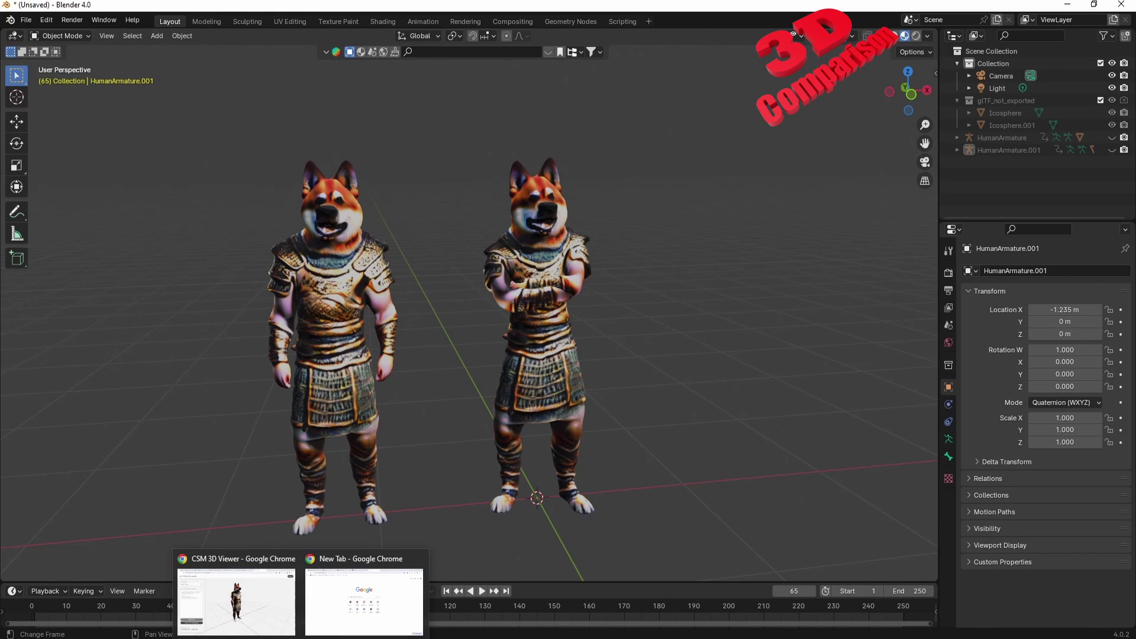
pyautogui.click(236, 601)
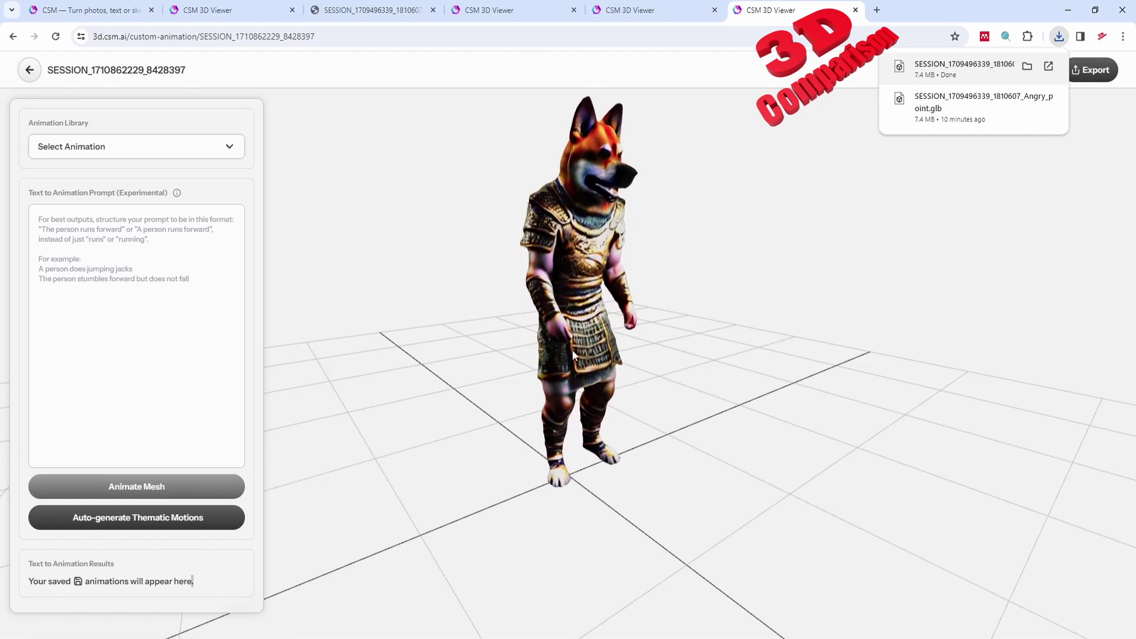
pyautogui.click(207, 148)
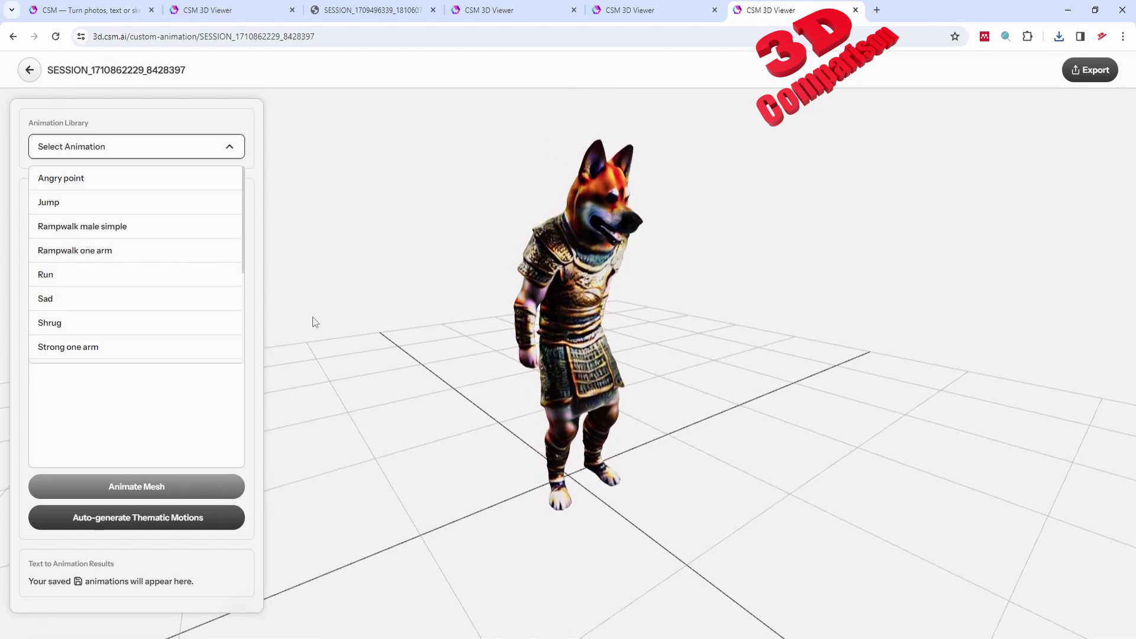
pyautogui.click(107, 273)
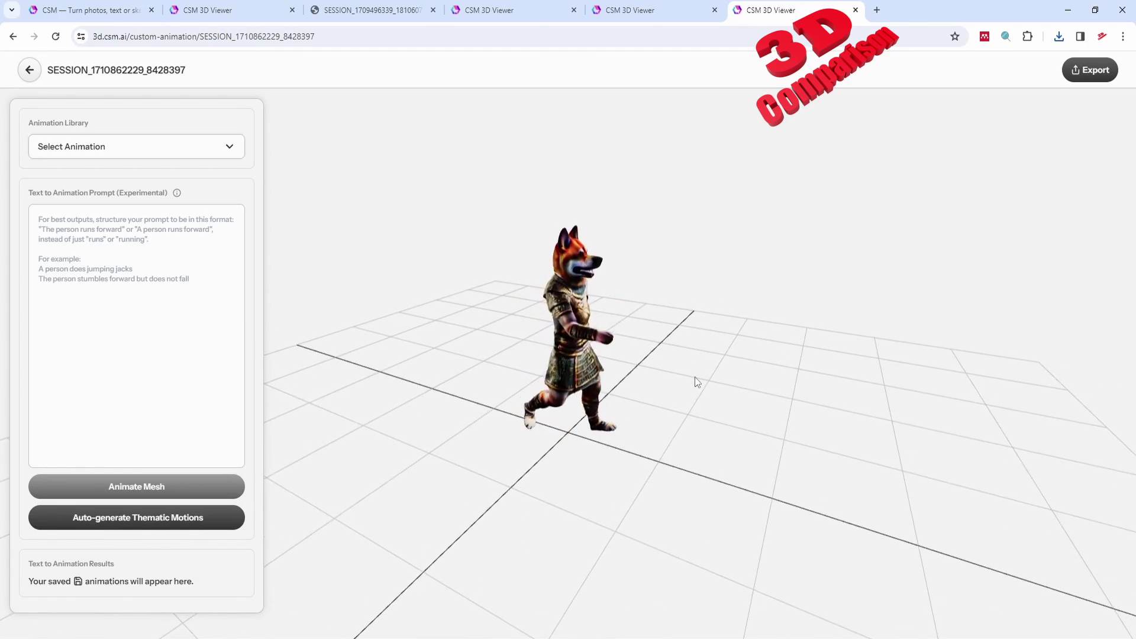
pyautogui.moveTo(695, 380); pyautogui.dragTo(744, 352)
pyautogui.scroll(5, 676, 357)
pyautogui.moveTo(773, 360); pyautogui.dragTo(550, 370)
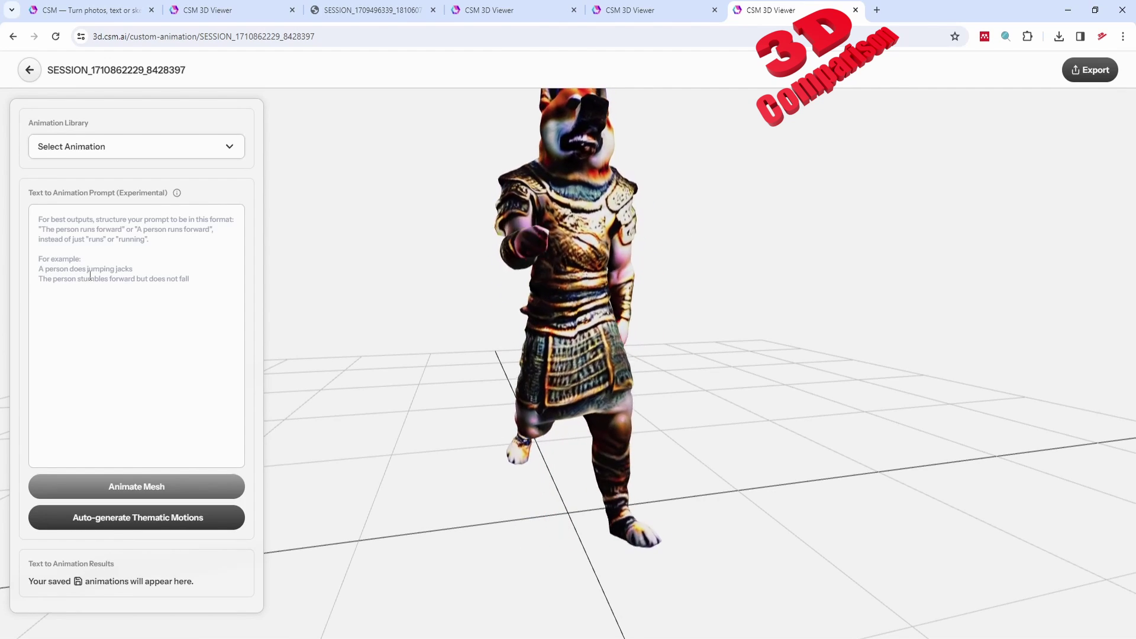
# Submit the text-to-animation prompt 'A person does jumping jacks' with Animate Mesh.
pyautogui.click(91, 229)
pyautogui.write('A p')
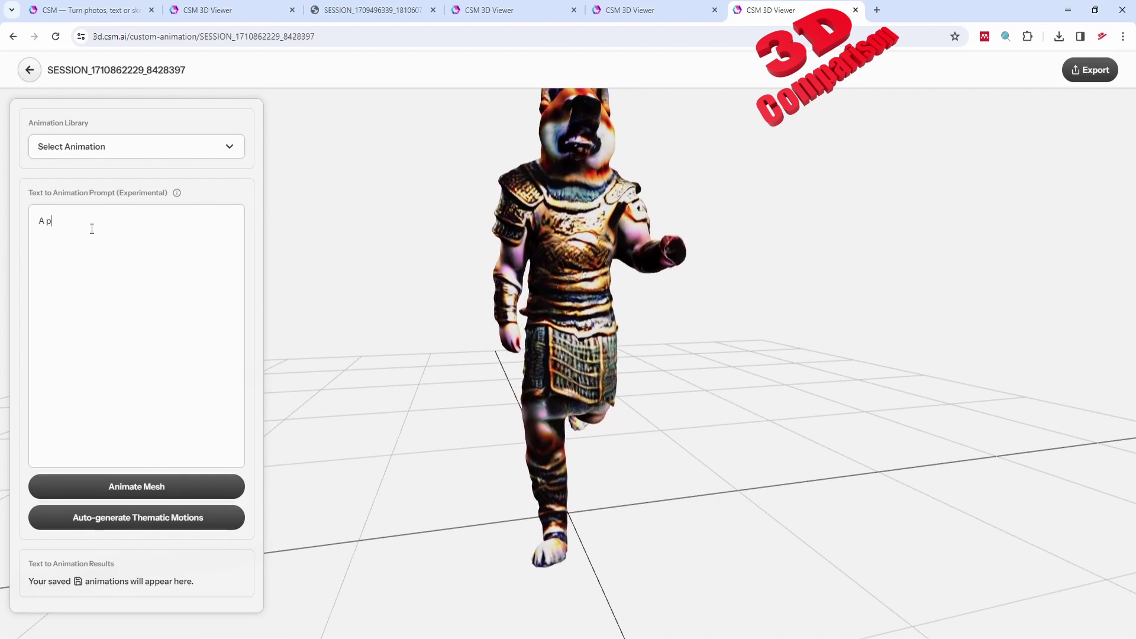
pyautogui.write('erson does j')
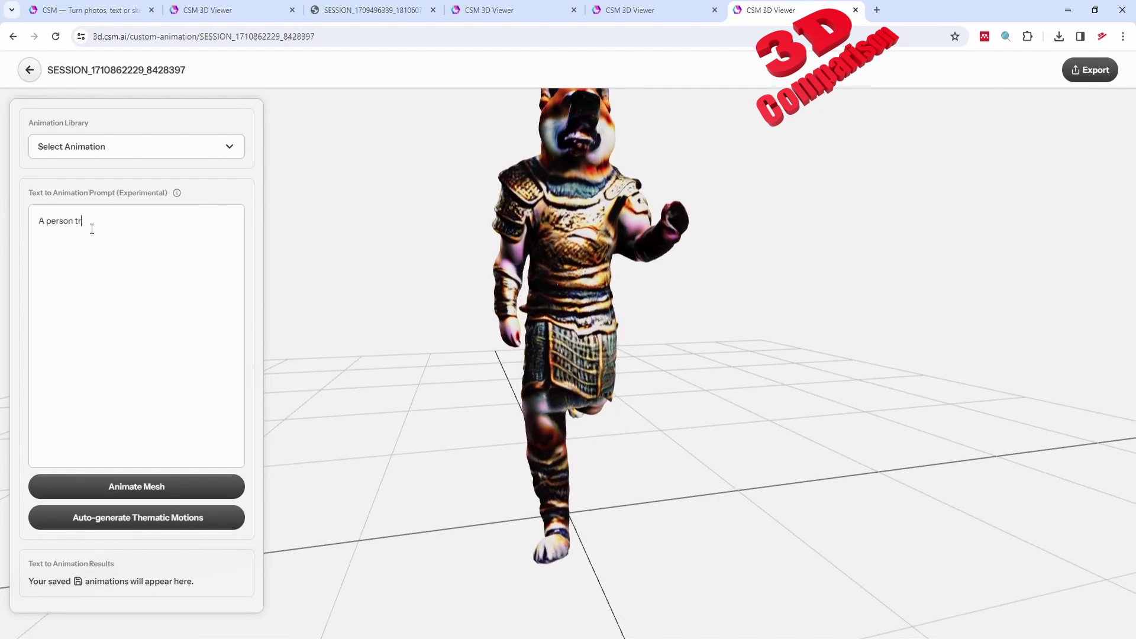
pyautogui.write('umping jacks')
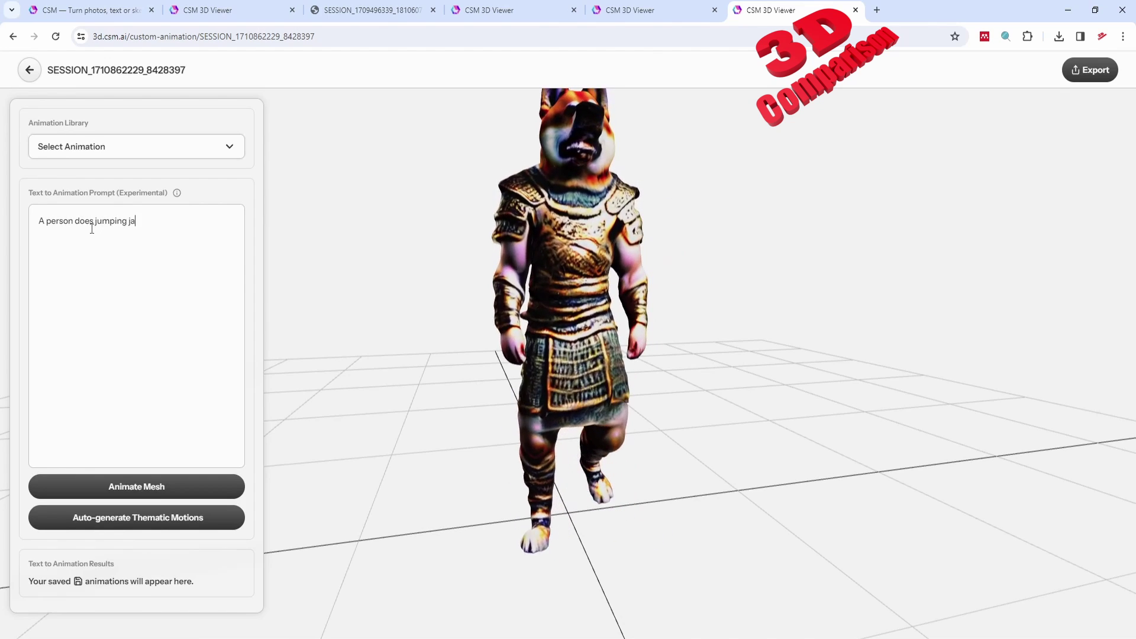
pyautogui.click(137, 488)
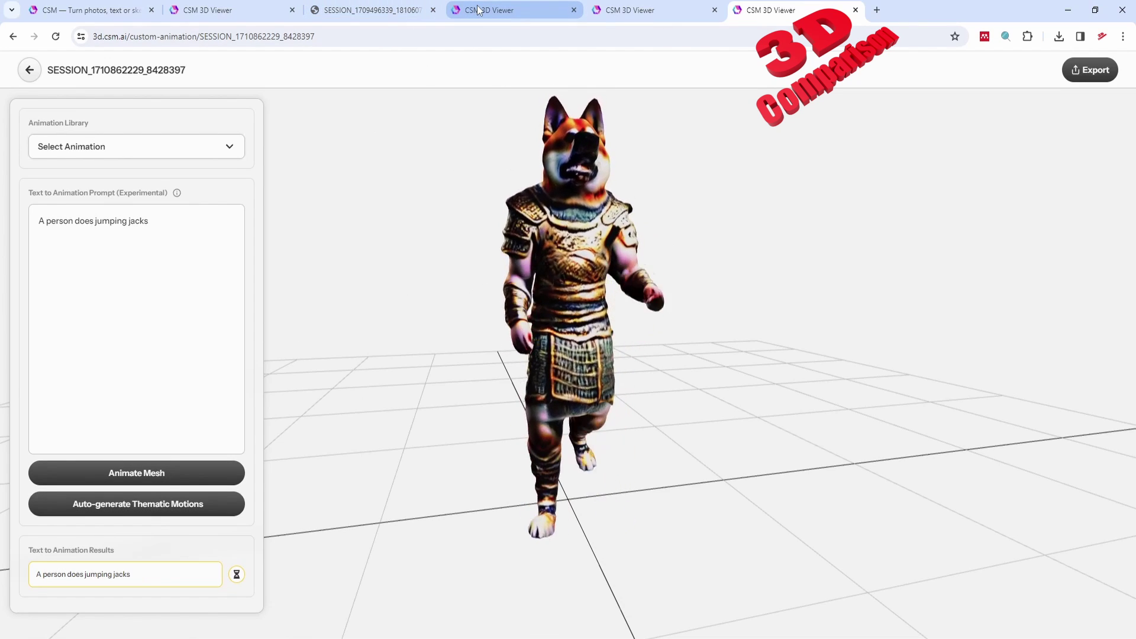
# On the second model's rigging page, nudge the Head joint marker slightly upward.
pyautogui.moveTo(479, 10)
pyautogui.moveTo(267, 6)
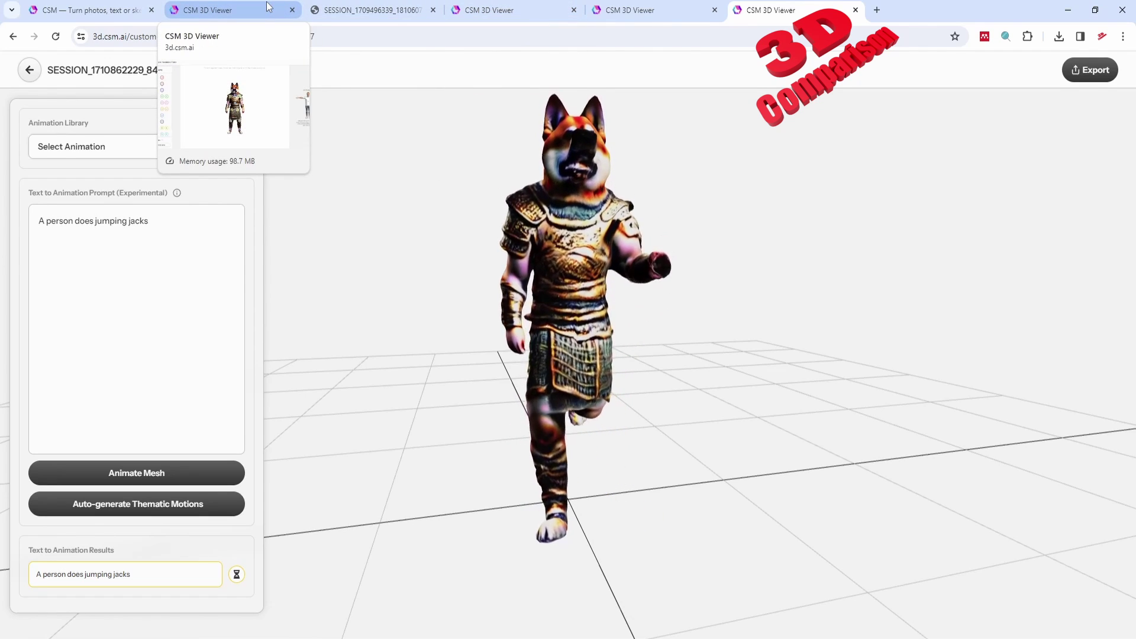
pyautogui.click(266, 6)
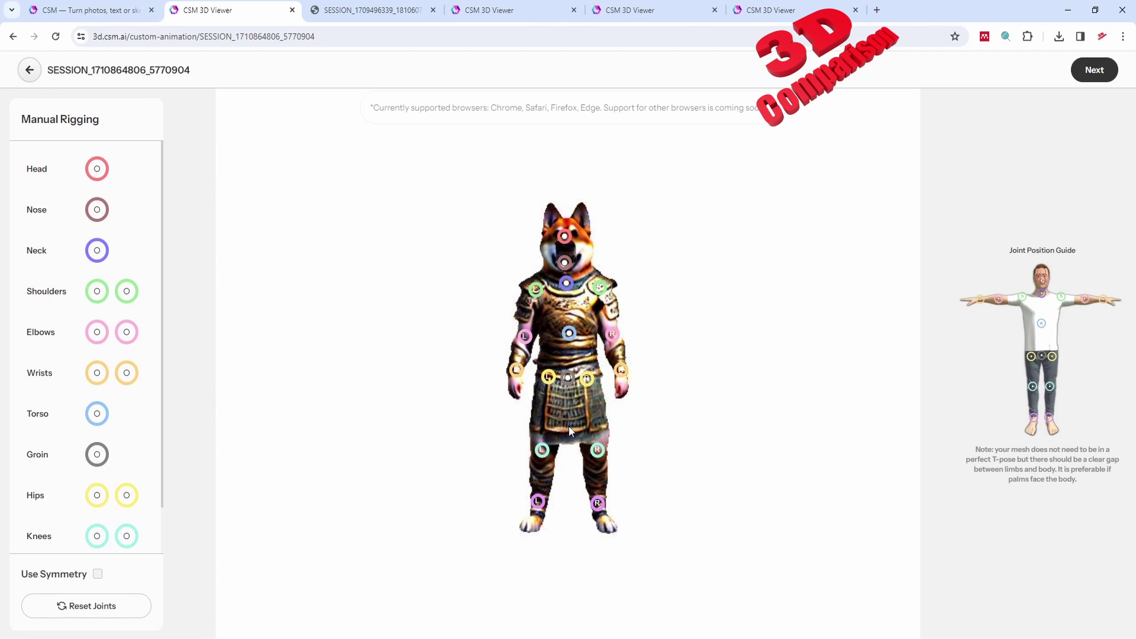
pyautogui.moveTo(561, 239); pyautogui.dragTo(567, 246)
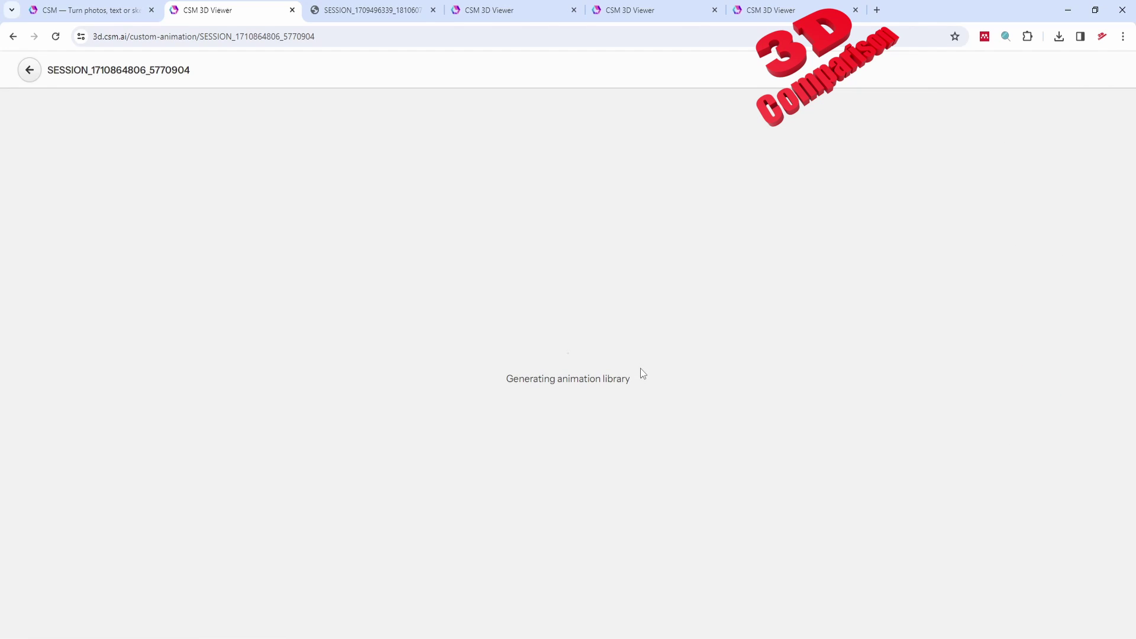
# Load the jumping jacks result onto the dog gladiator and zoom in on the model.
pyautogui.click(775, 11)
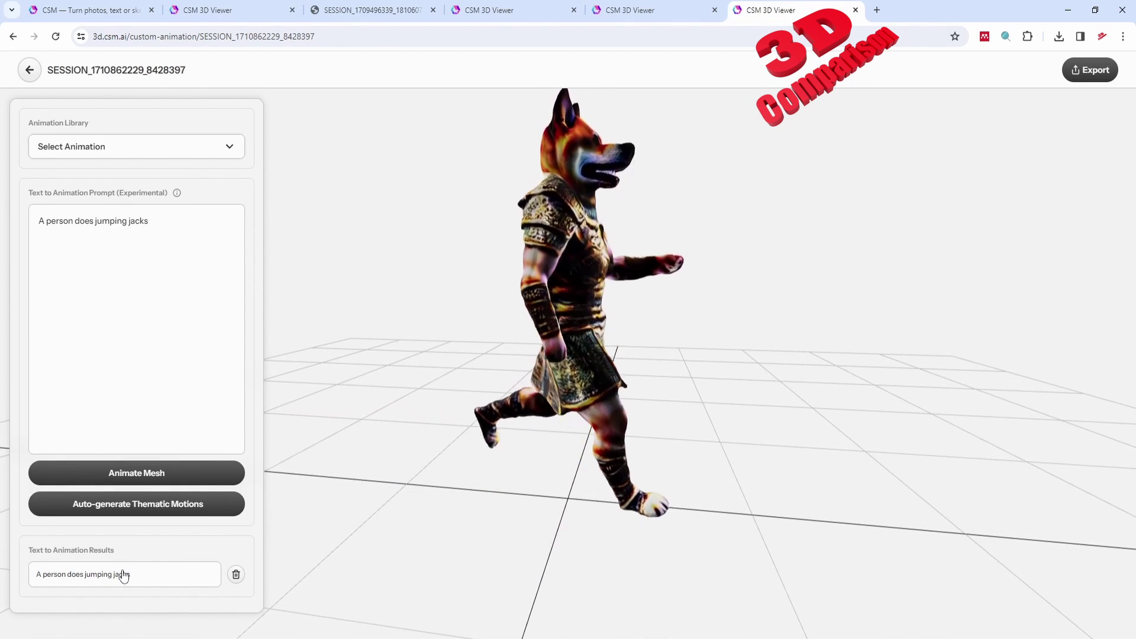
pyautogui.click(96, 580)
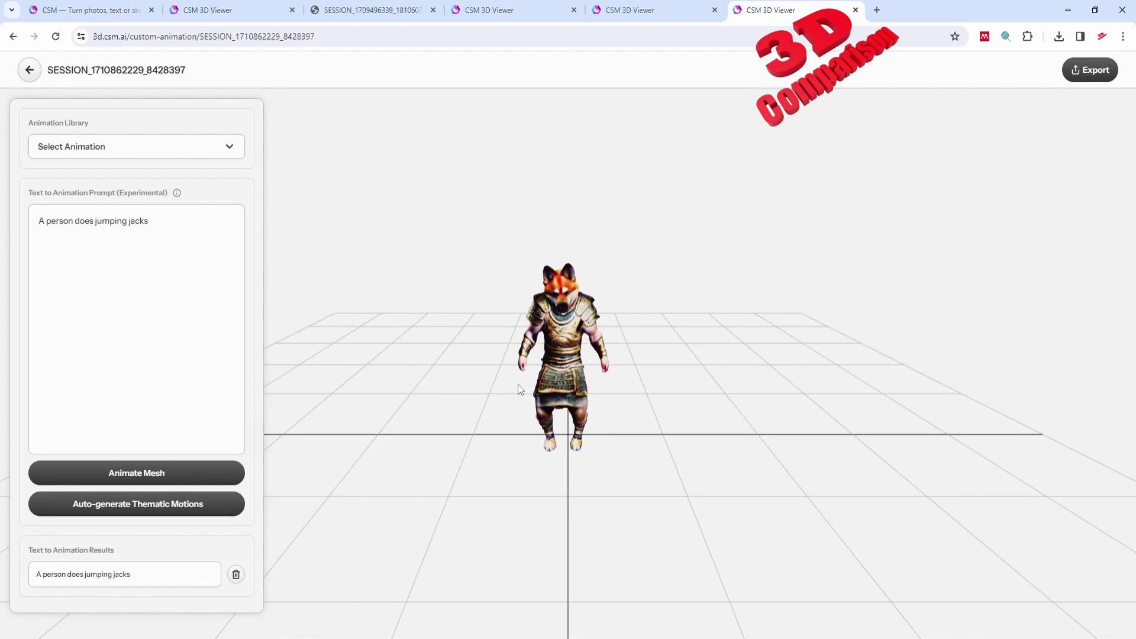
pyautogui.doubleClick(566, 377)
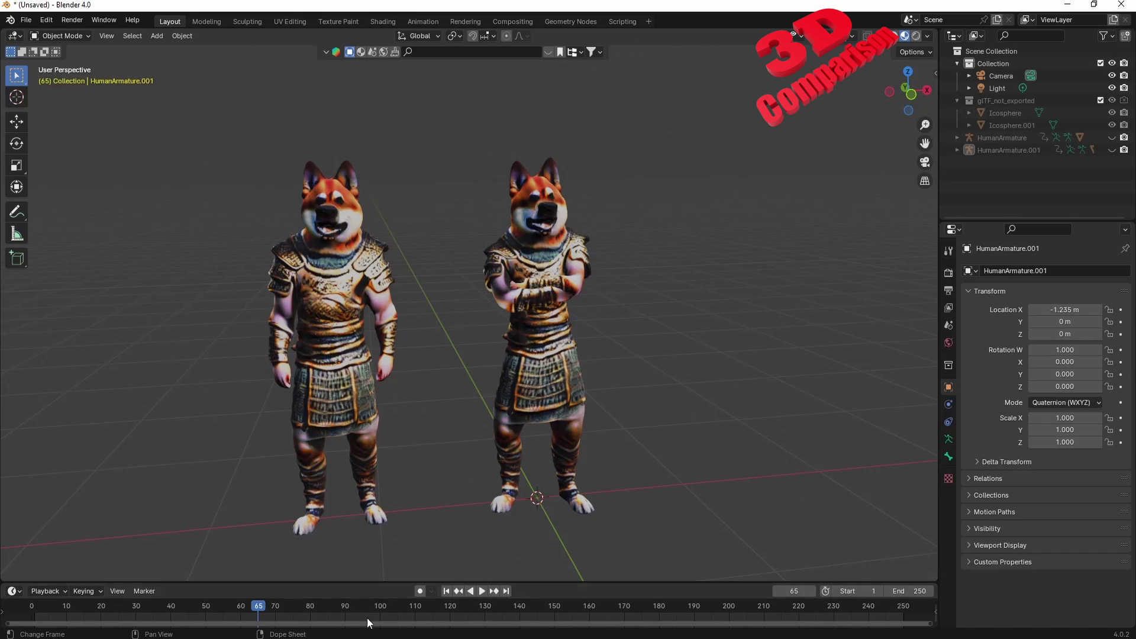
# Import the downloaded jumping-jacks .glb into Blender as a glTF 2.0 model.
pyautogui.click(26, 20)
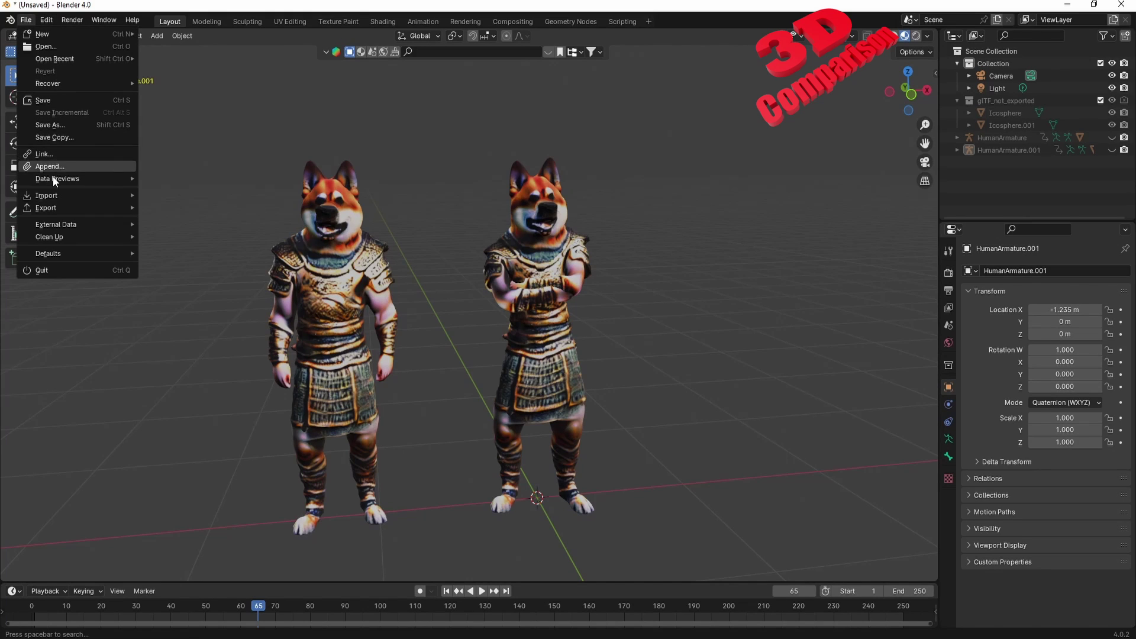
pyautogui.moveTo(48, 196)
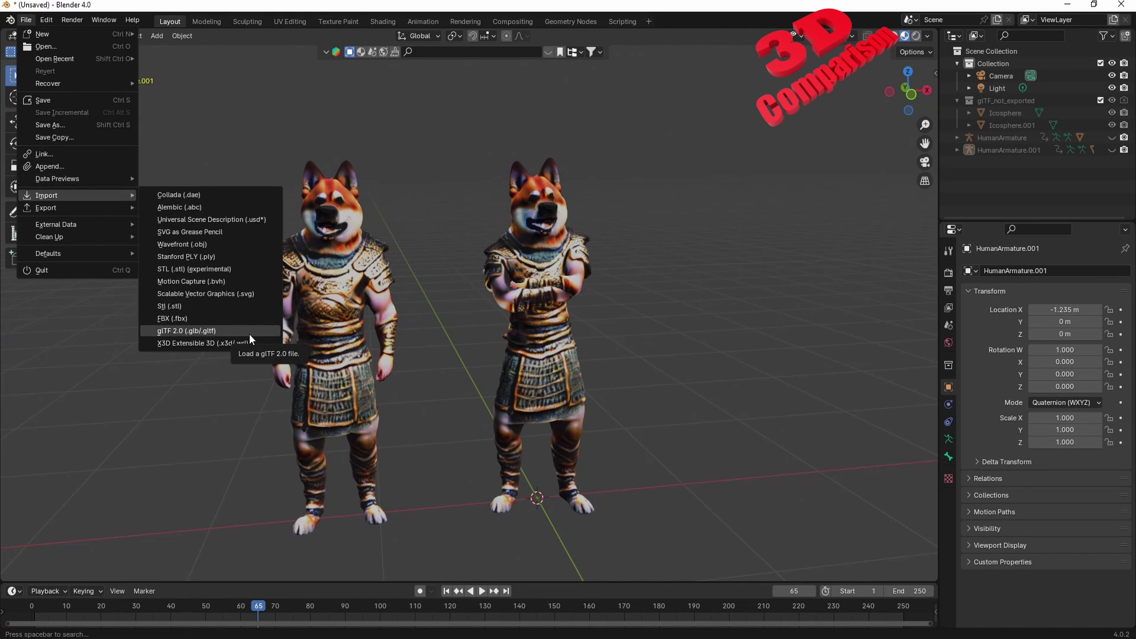
pyautogui.click(250, 334)
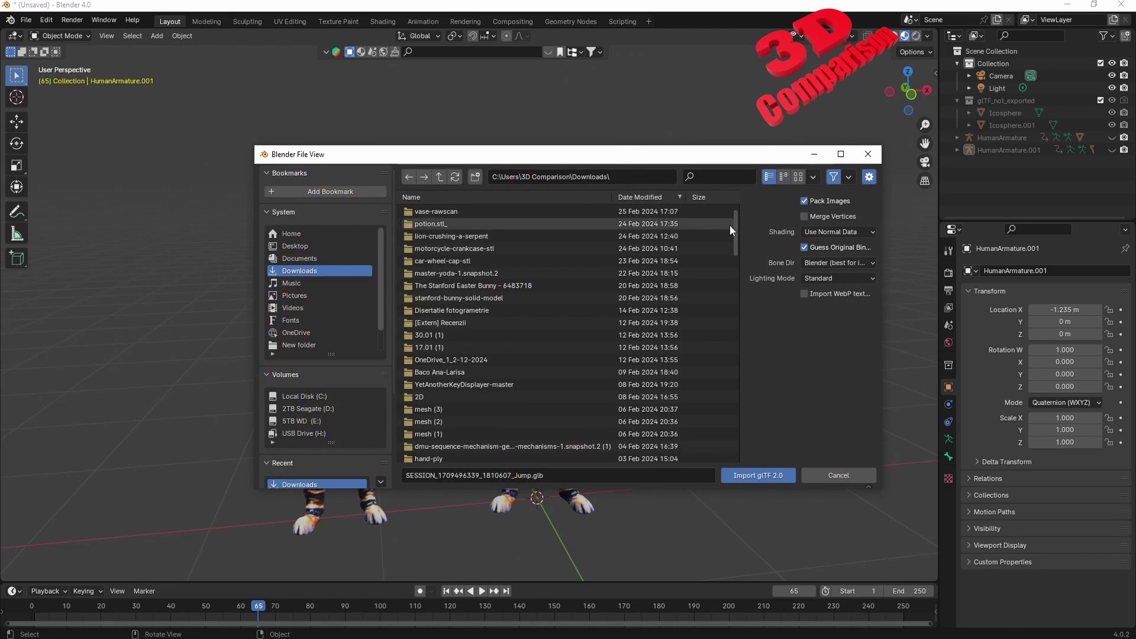
pyautogui.moveTo(736, 283); pyautogui.dragTo(729, 404)
pyautogui.click(590, 297)
pyautogui.click(761, 475)
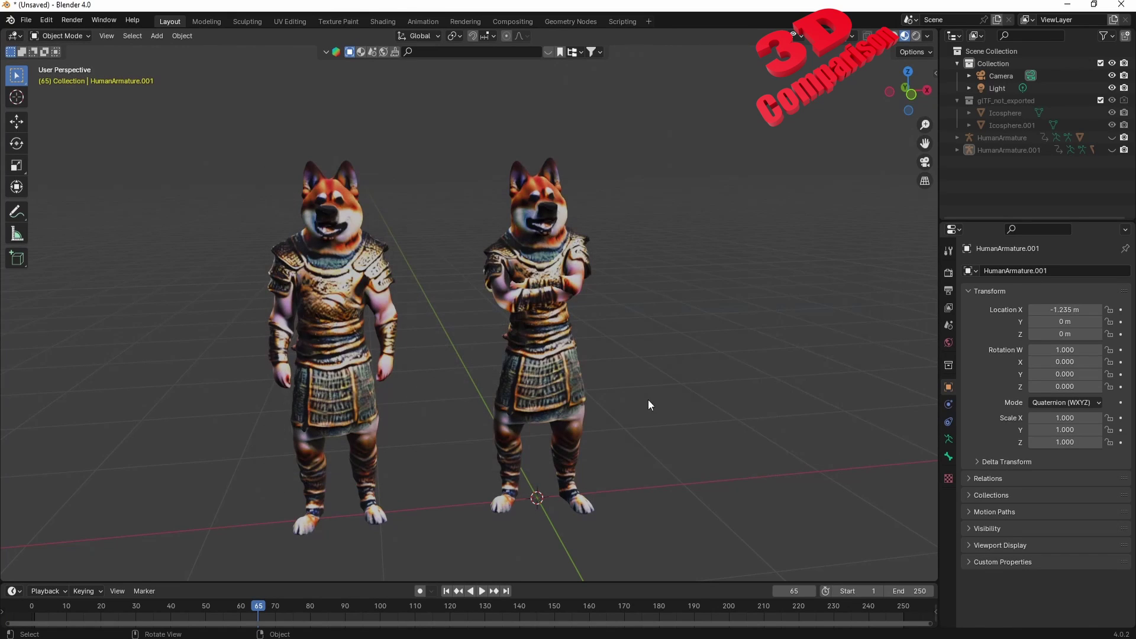
# Place the third gladiator left of the others at X -2.4161 m, hide its bone shapes, and play.
pyautogui.scroll(-2, 634, 301)
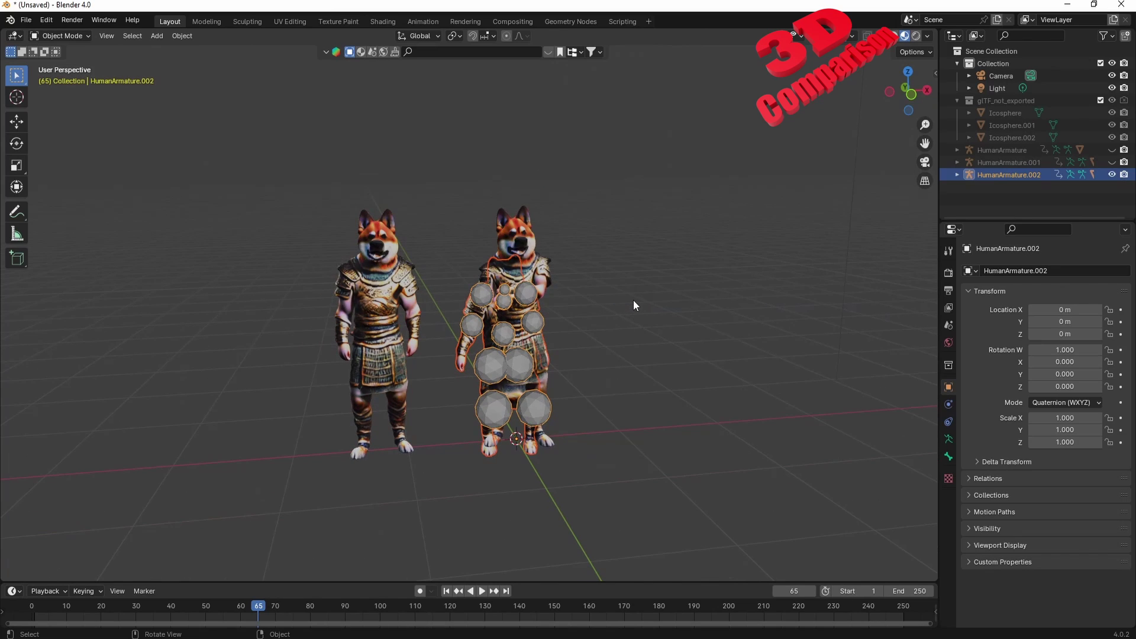
pyautogui.press('g')
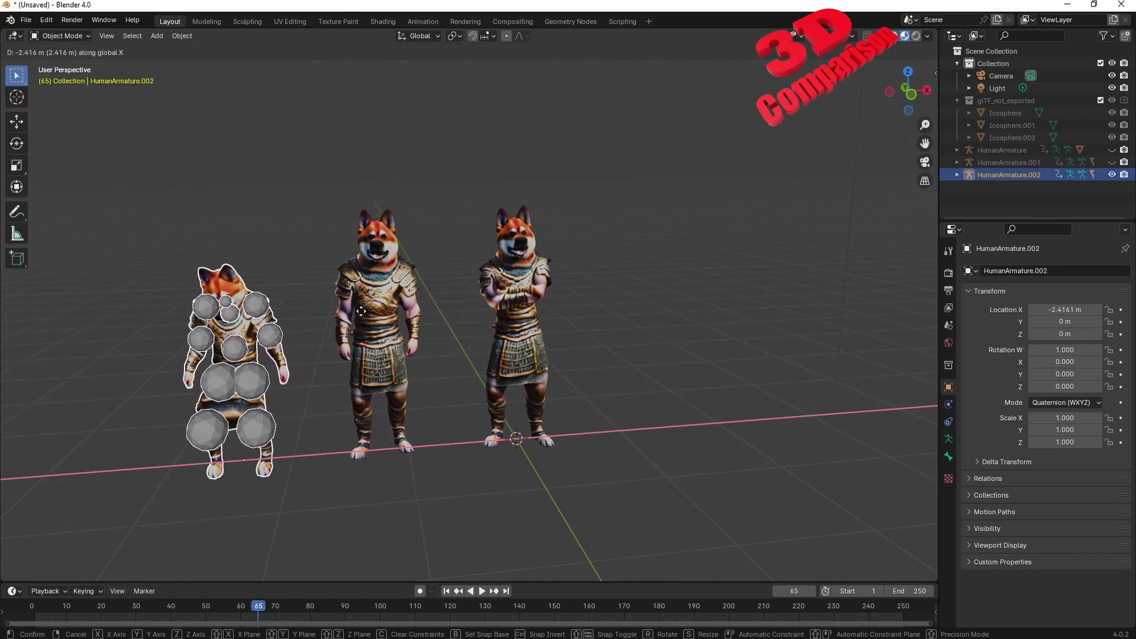
pyautogui.click(392, 336)
pyautogui.moveTo(392, 336); pyautogui.dragTo(443, 329)
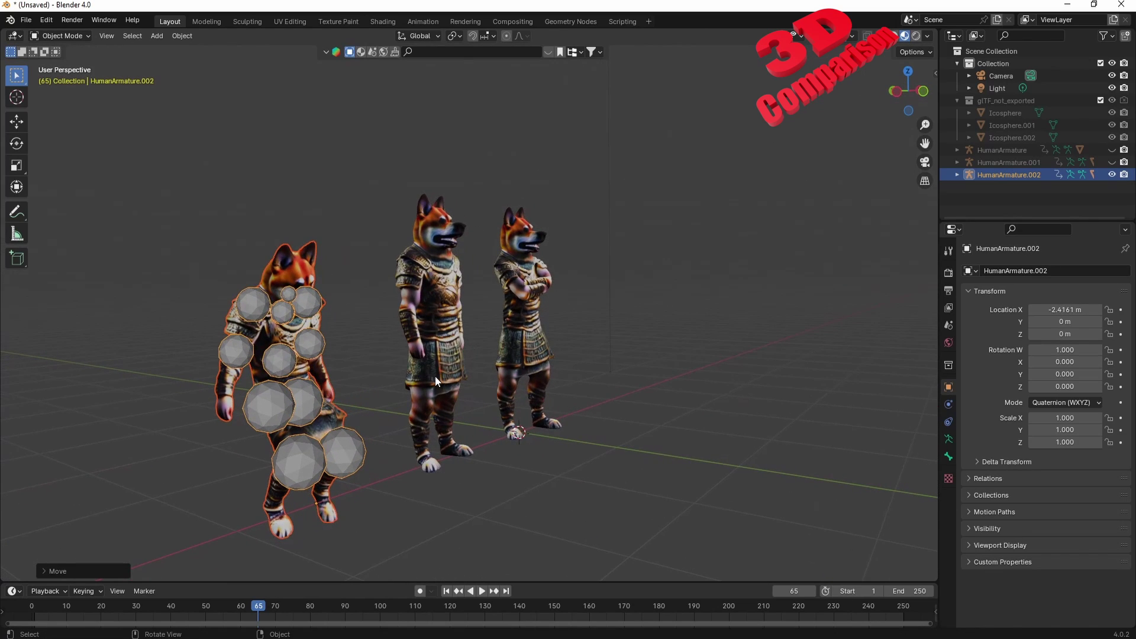
pyautogui.click(1113, 174)
pyautogui.moveTo(710, 278); pyautogui.dragTo(564, 284)
pyautogui.scroll(2, 564, 284)
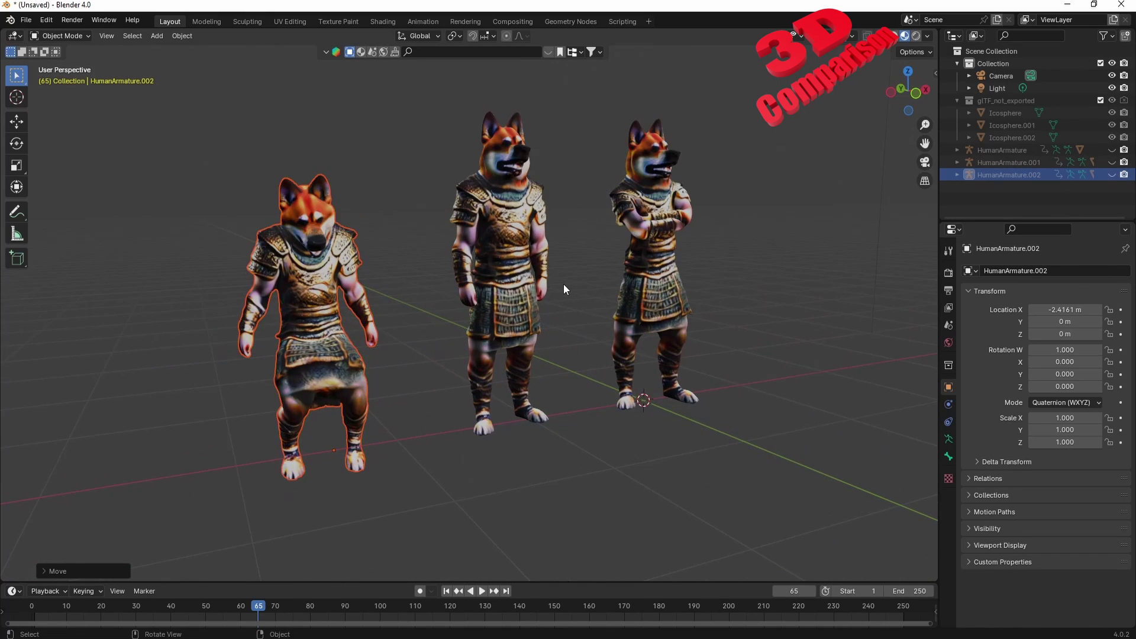
pyautogui.press('space')
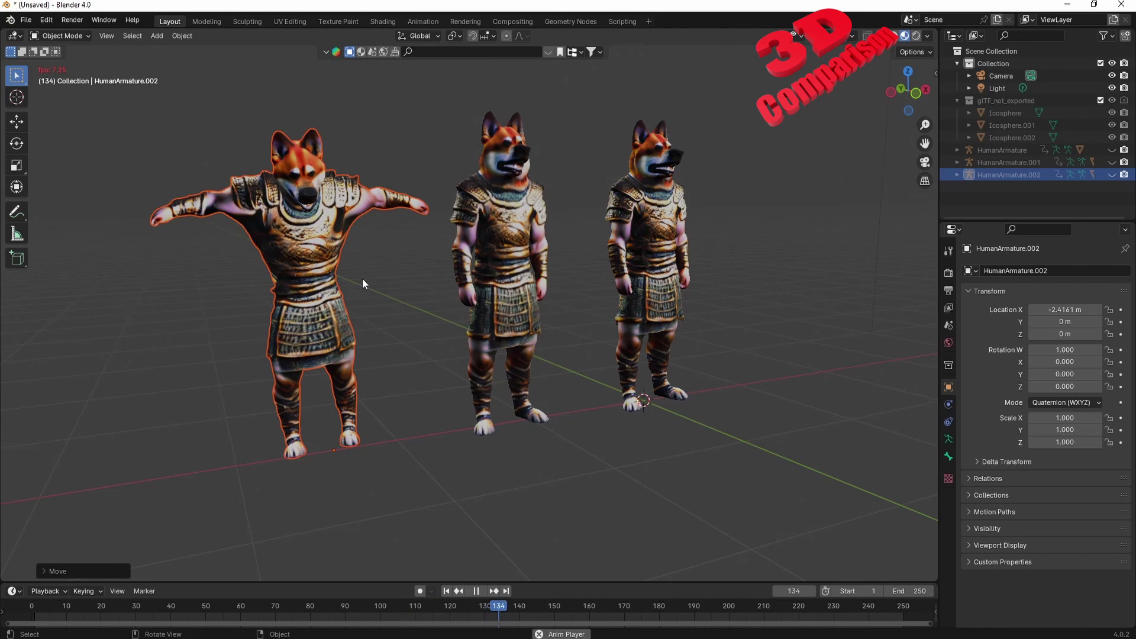
# Stop playback, rewind the timeline near the start, and orbit to a frontal view of all three.
pyautogui.press('space')
pyautogui.moveTo(494, 608); pyautogui.dragTo(31, 609)
pyautogui.moveTo(555, 232); pyautogui.dragTo(515, 215)
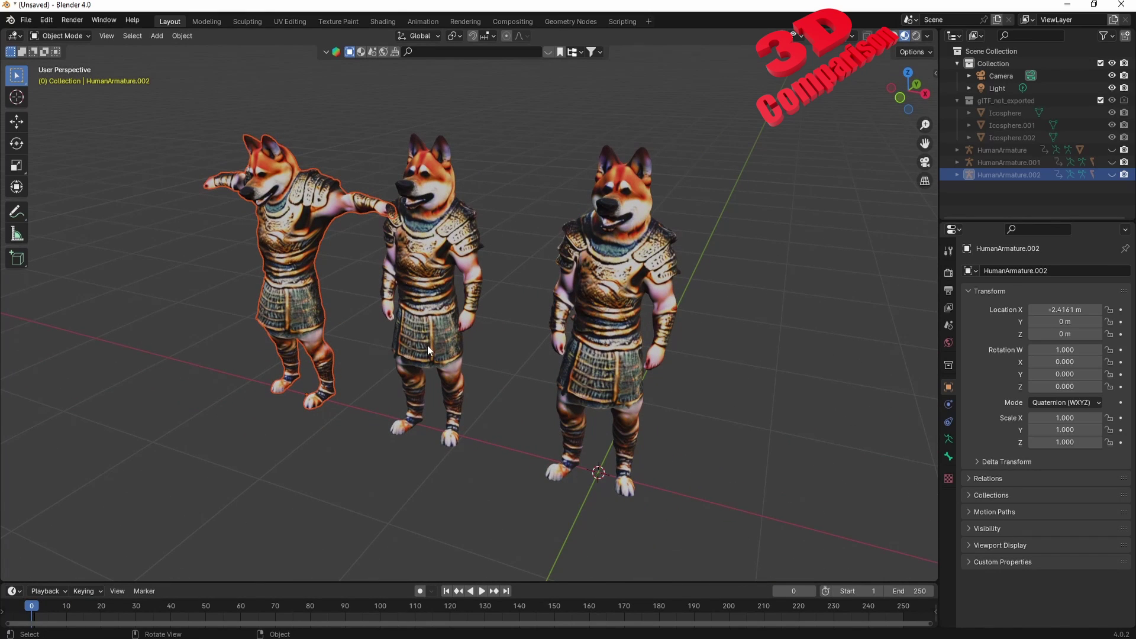
pyautogui.moveTo(453, 311); pyautogui.dragTo(531, 299)
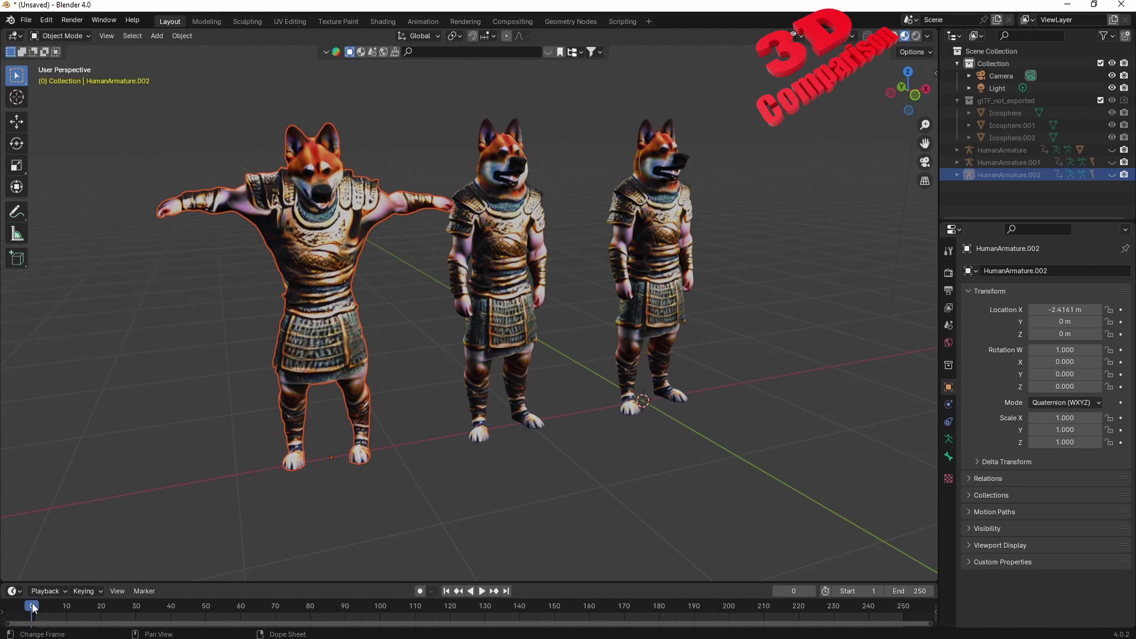
# Step the timeline back to frame 1, stop playback, and deselect the jumping-jacks gladiator.
pyautogui.moveTo(50, 606); pyautogui.dragTo(103, 629)
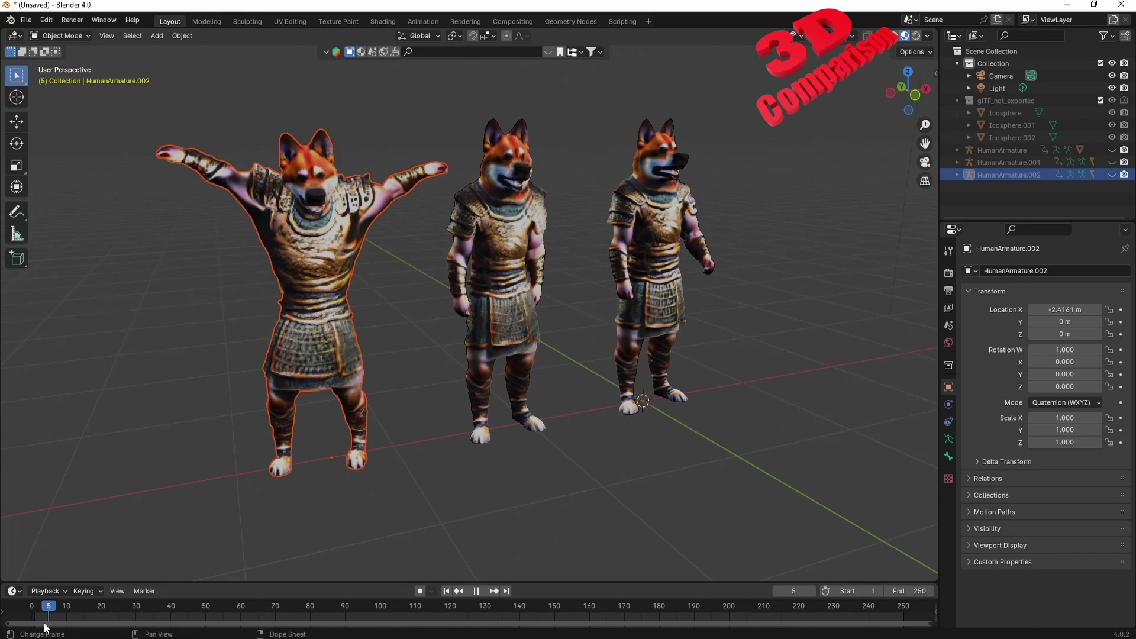
pyautogui.press('space')
pyautogui.click(473, 521)
pyautogui.moveTo(532, 563); pyautogui.dragTo(17, 318)
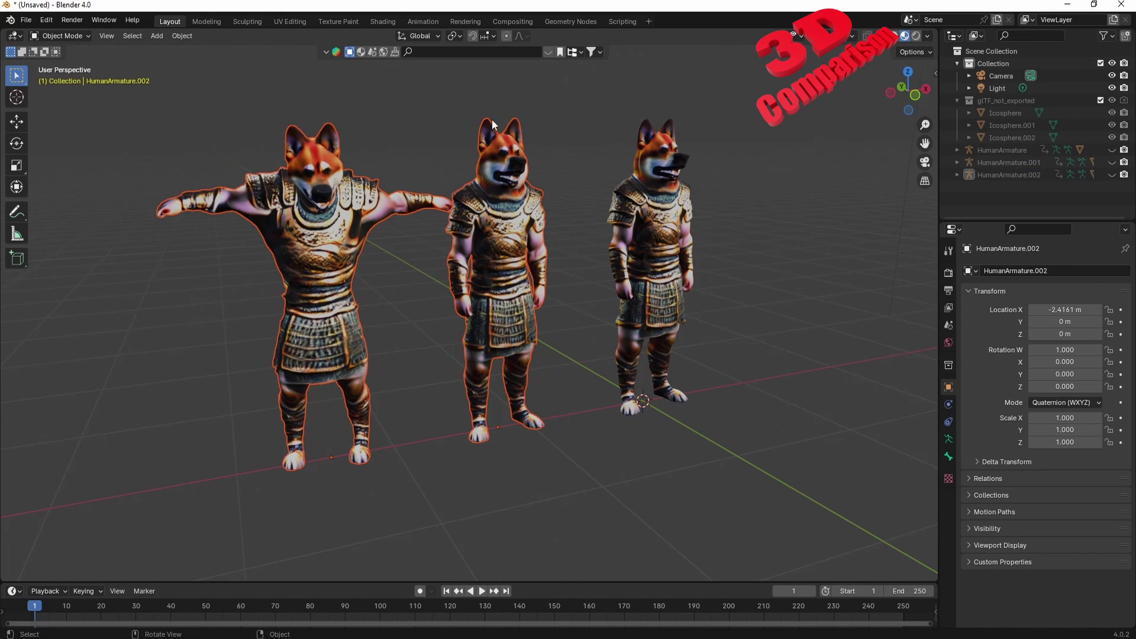
pyautogui.moveTo(576, 248); pyautogui.dragTo(21, 48)
pyautogui.moveTo(603, 563); pyautogui.dragTo(820, 427)
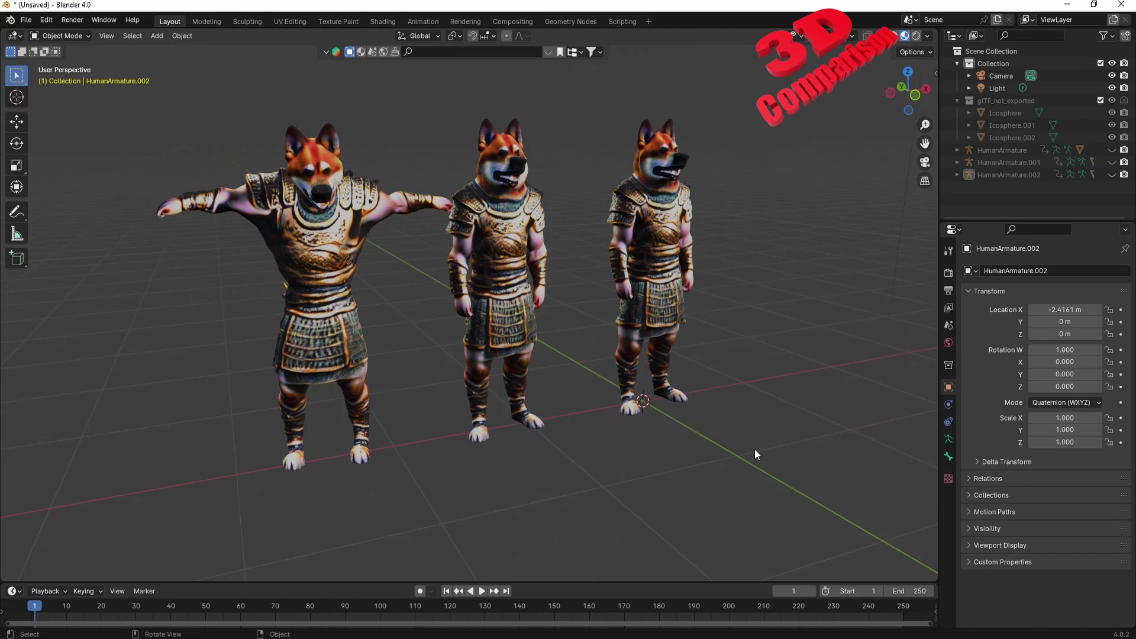